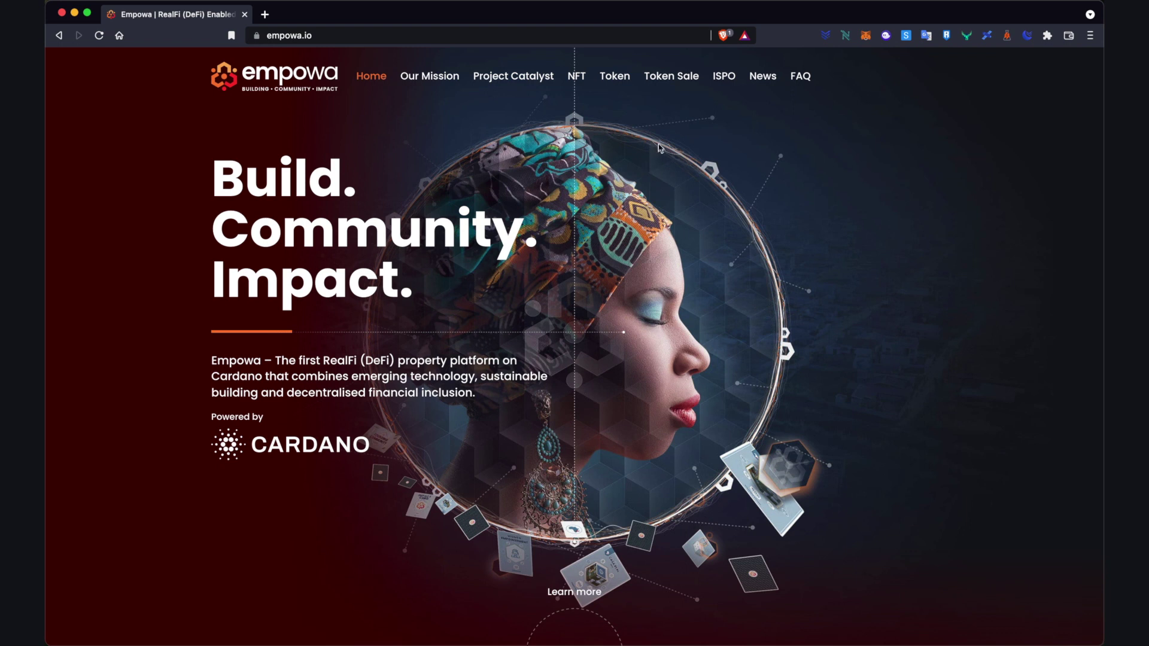
# Step: Open the Token Sale page from the nav bar and scroll through its dates and limits
pyautogui.click(673, 83)
pyautogui.scroll(-8, 620, 295)
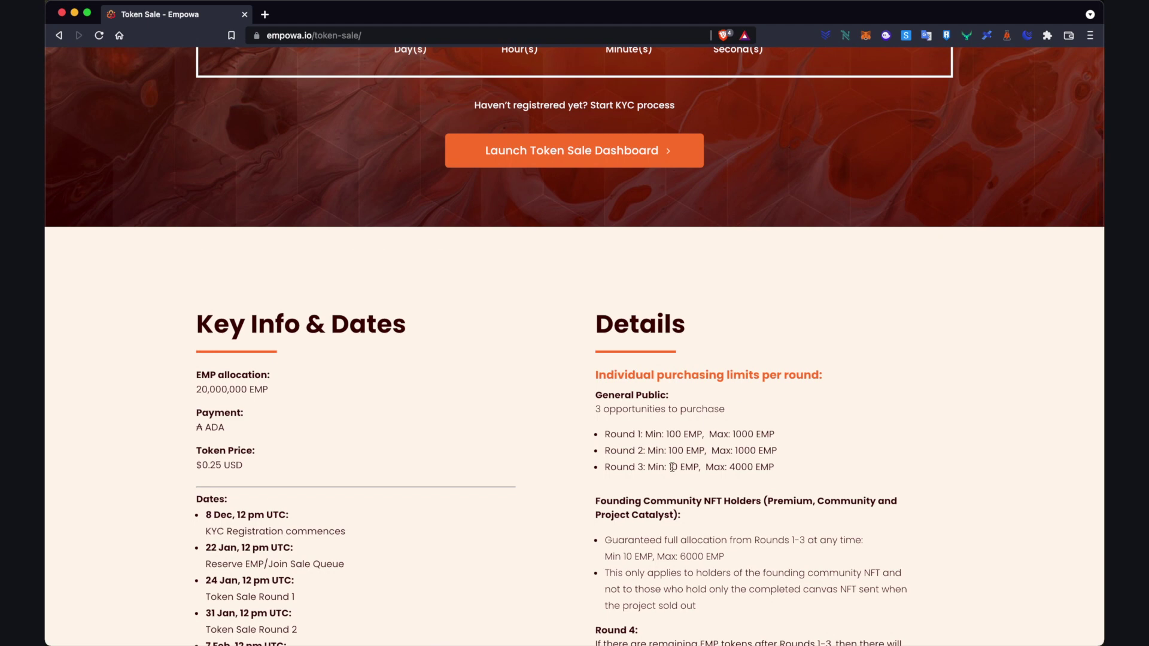
pyautogui.scroll(-7, 672, 466)
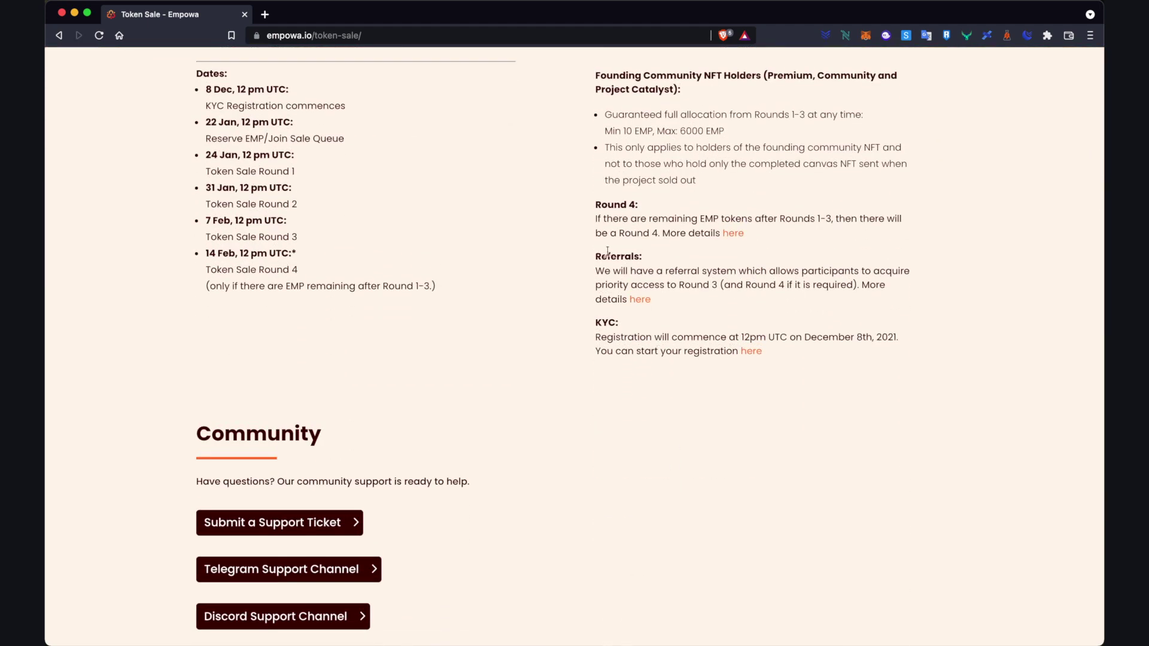
pyautogui.scroll(15, 622, 299)
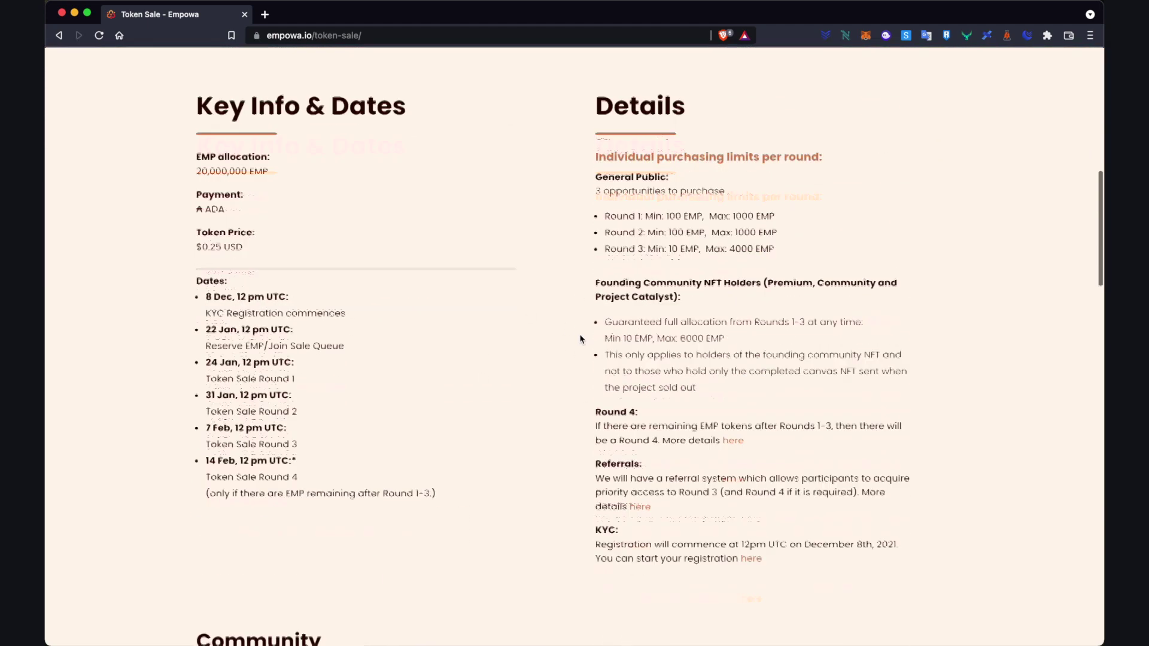
pyautogui.scroll(-1, 576, 413)
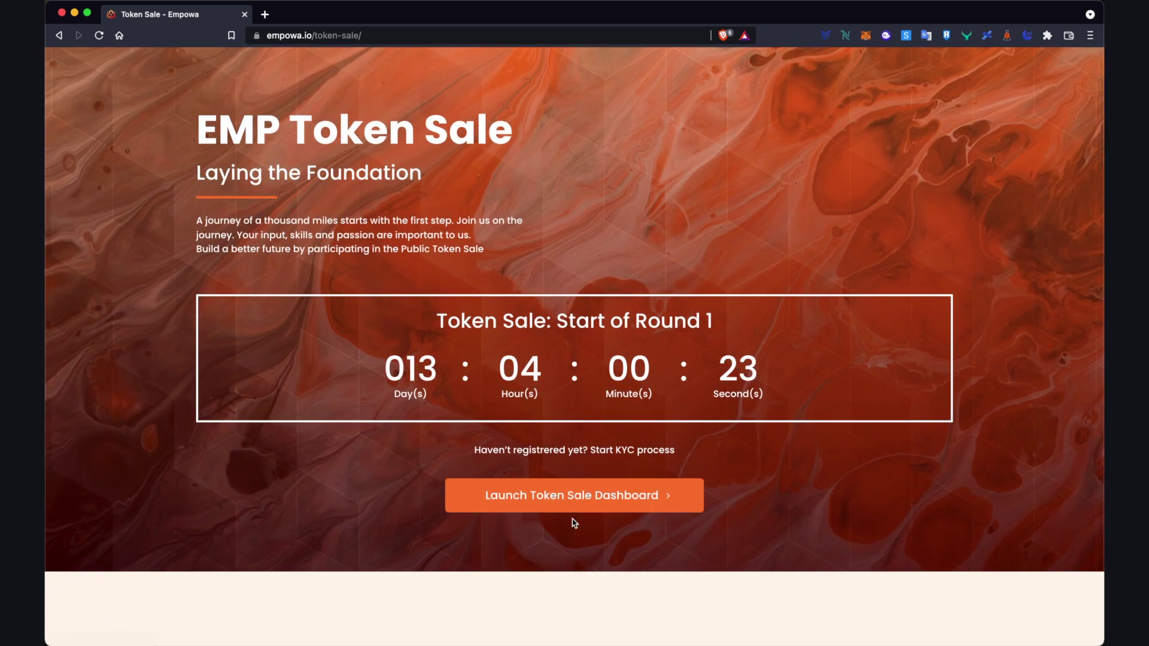
pyautogui.scroll(-2, 575, 523)
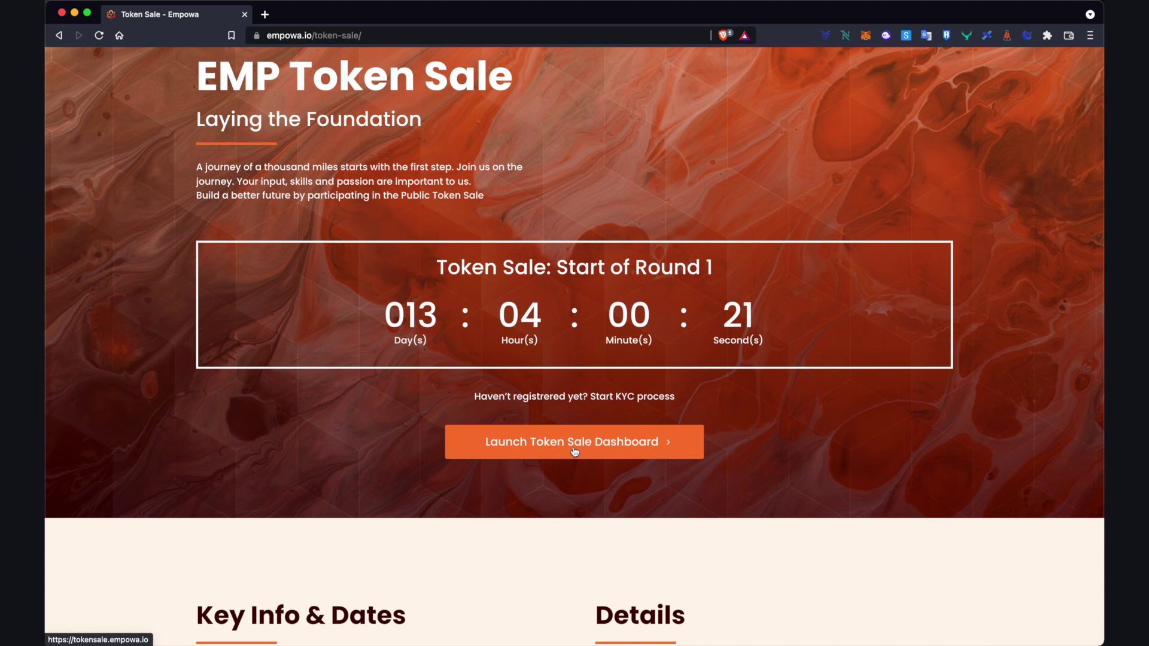
# Step: Launch the dashboard in a new tab, request a session link for the pasted e-mail, then switch to Mail
pyautogui.click(575, 451)
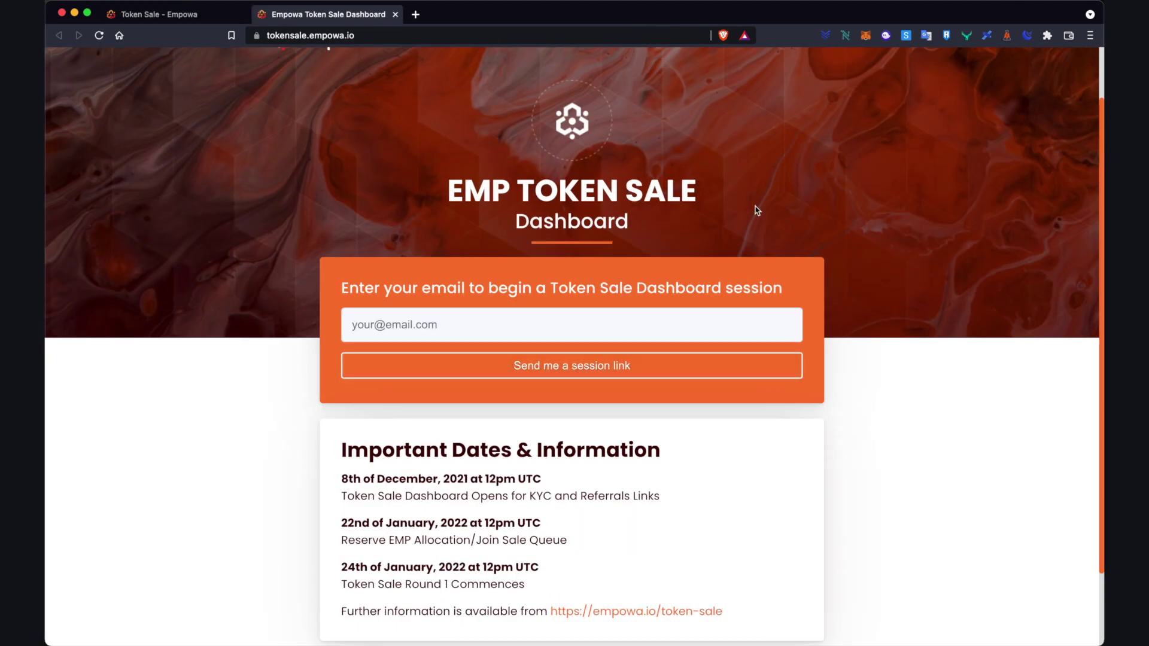
pyautogui.scroll(1, 757, 213)
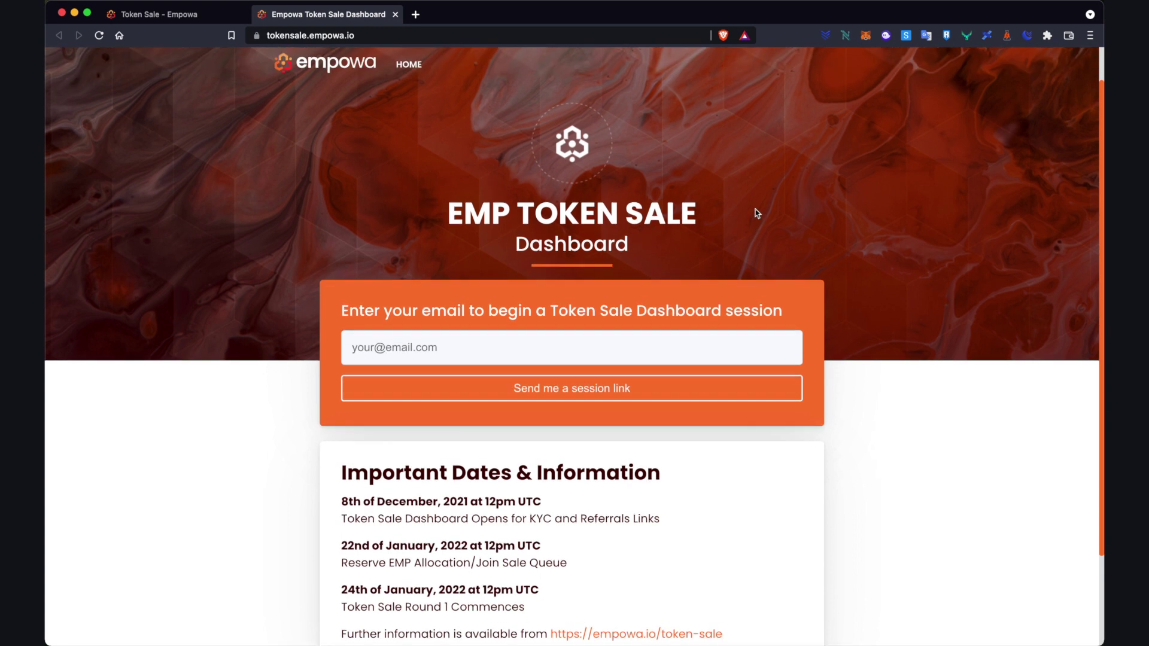
pyautogui.press('super+v')
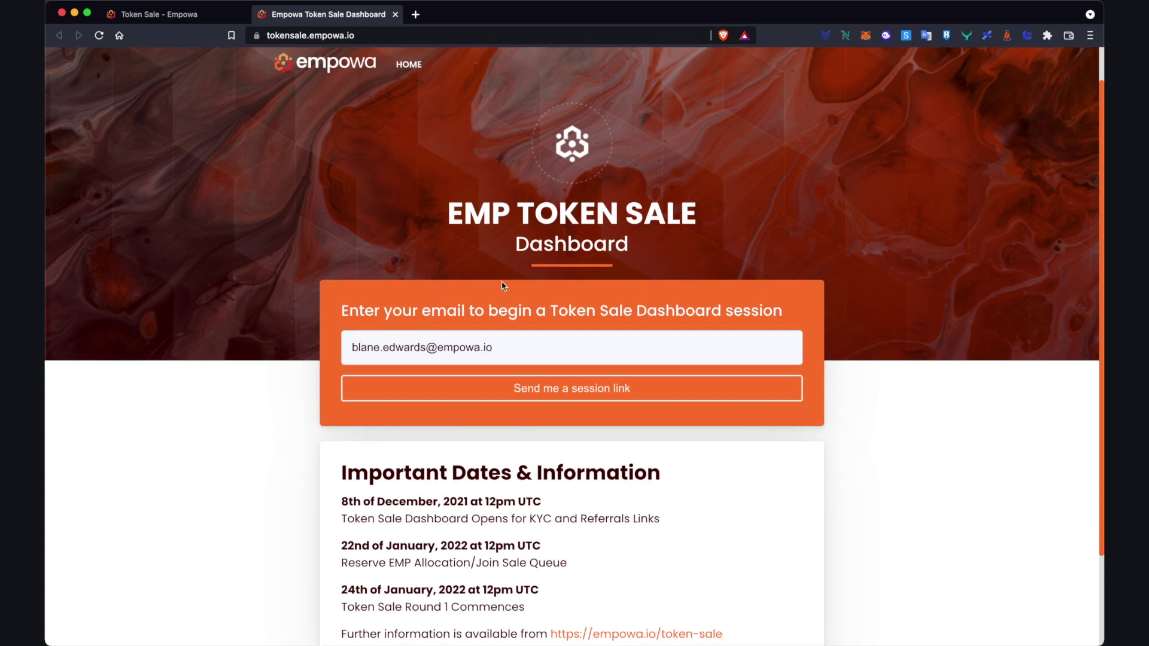
pyautogui.click(540, 400)
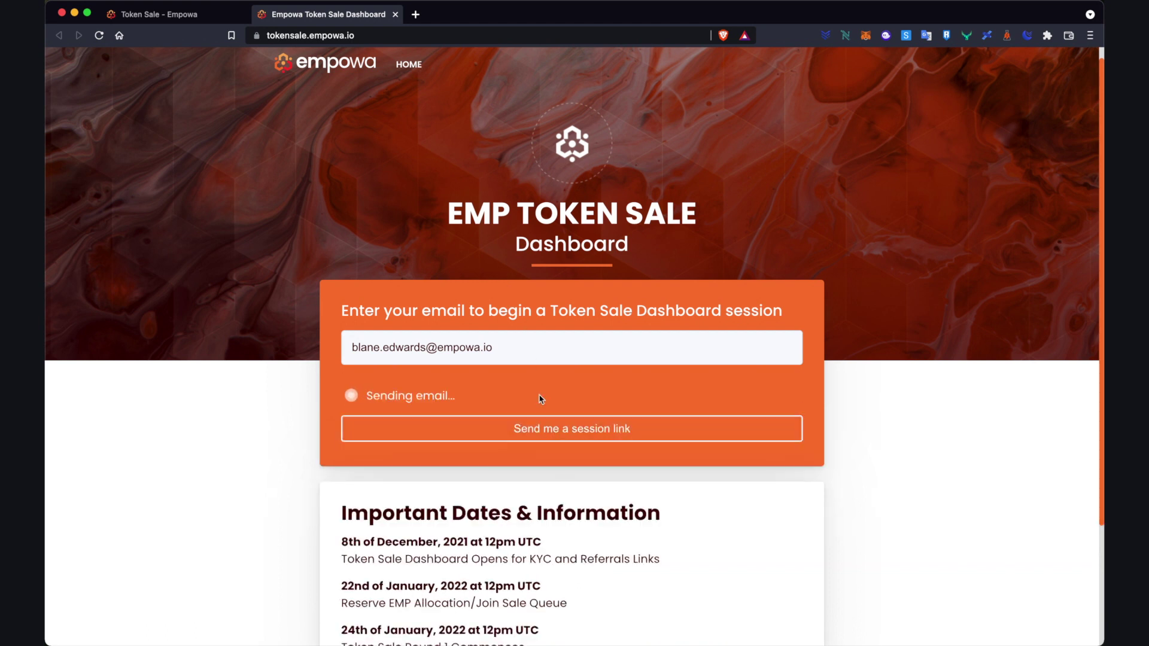
pyautogui.hotkey('ctrl', 'Up')
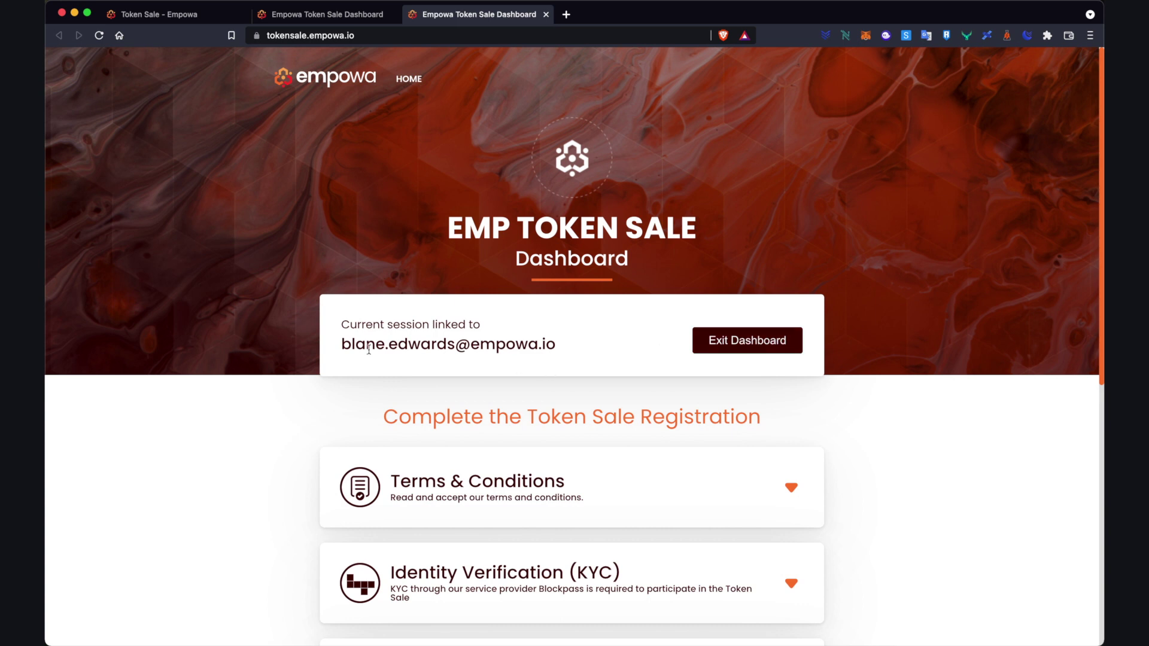
# Step: Highlight the linked session e-mail and the Complete the Token Sale Registration heading
pyautogui.moveTo(341, 345); pyautogui.dragTo(562, 349)
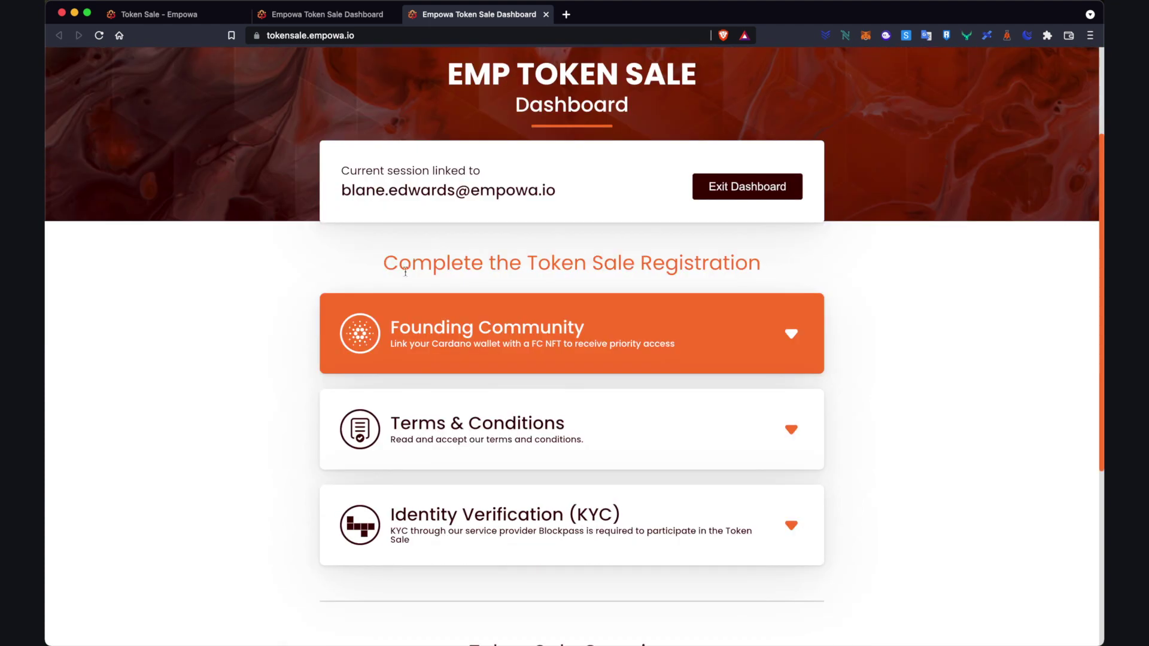
pyautogui.moveTo(380, 262); pyautogui.dragTo(770, 261)
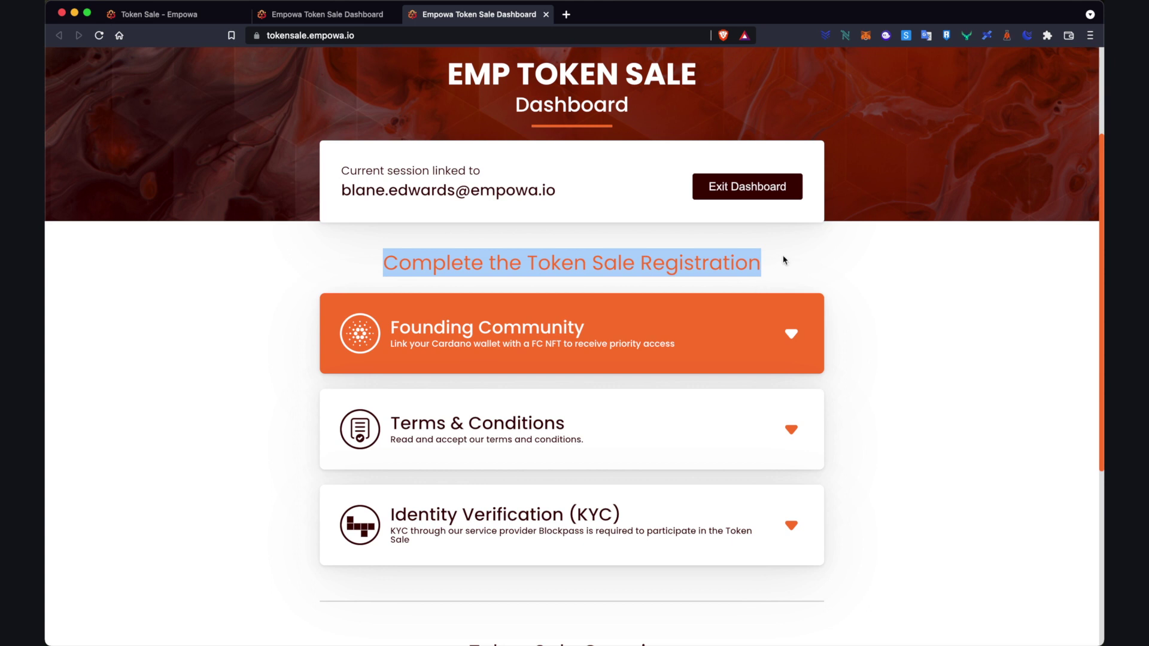
# Step: Expand Founding Community, read about the NFTs, and answer No to linking a wallet
pyautogui.click(790, 337)
pyautogui.moveTo(359, 402); pyautogui.dragTo(708, 449)
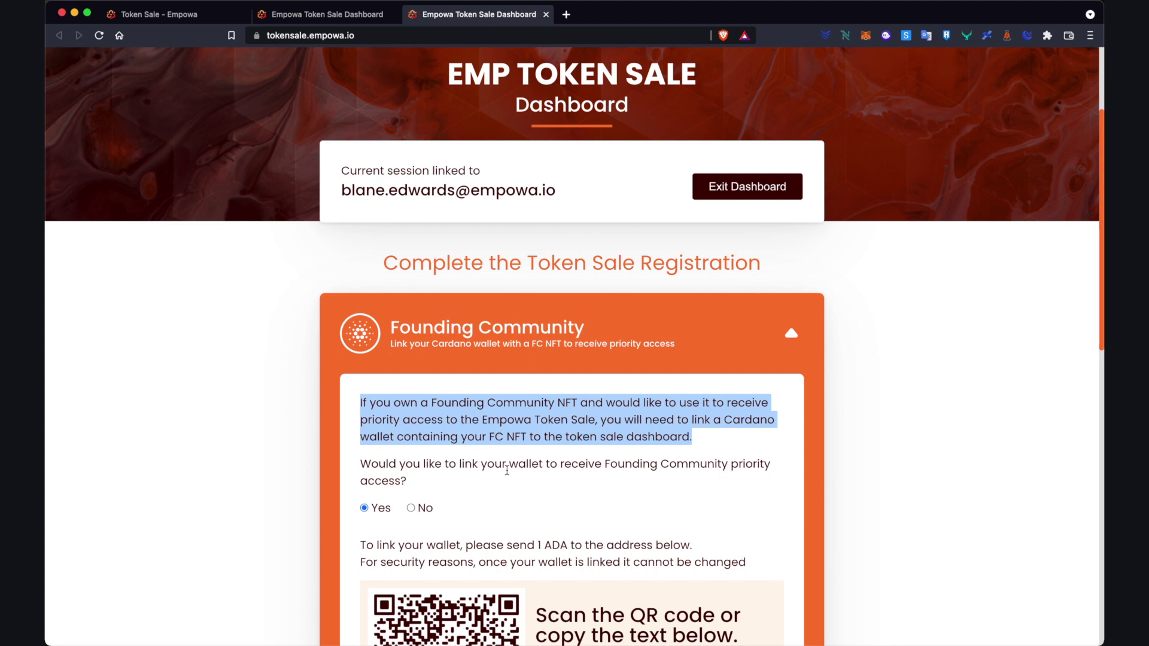
pyautogui.scroll(-3, 507, 471)
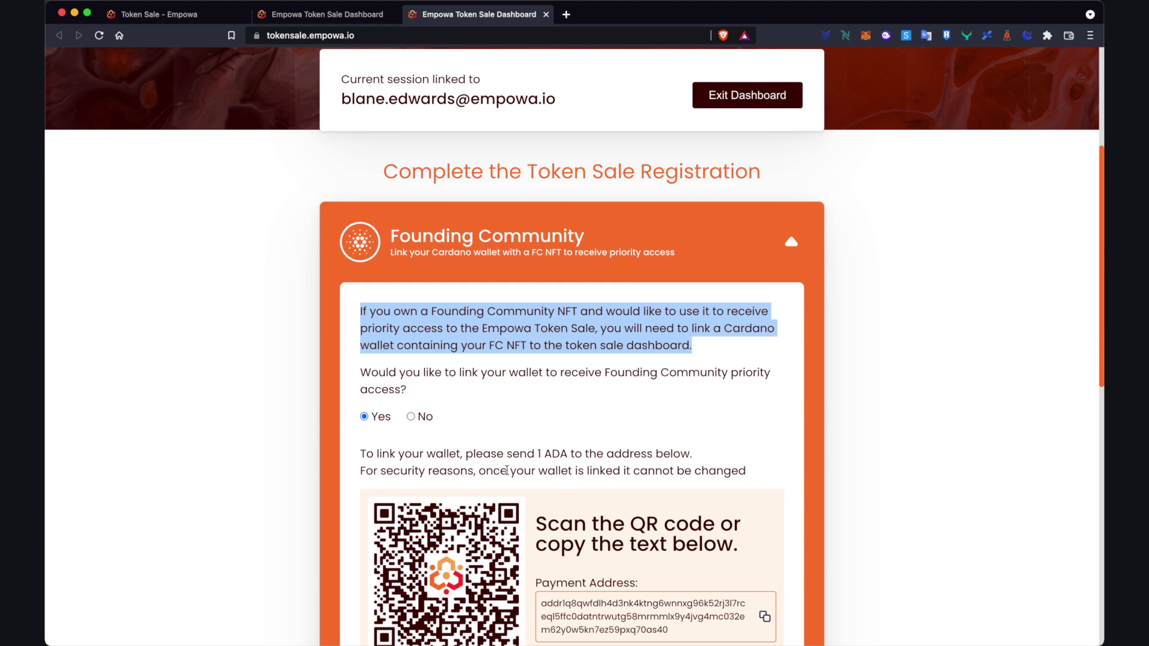
pyautogui.scroll(-2, 506, 470)
pyautogui.click(412, 357)
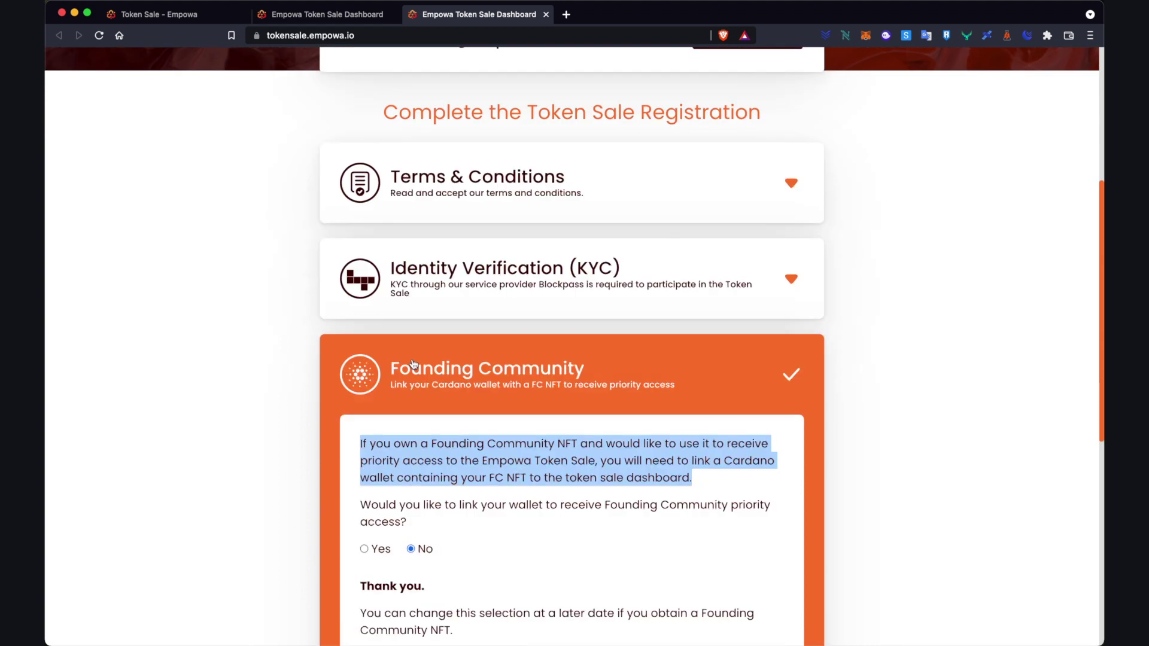
pyautogui.scroll(-3, 451, 417)
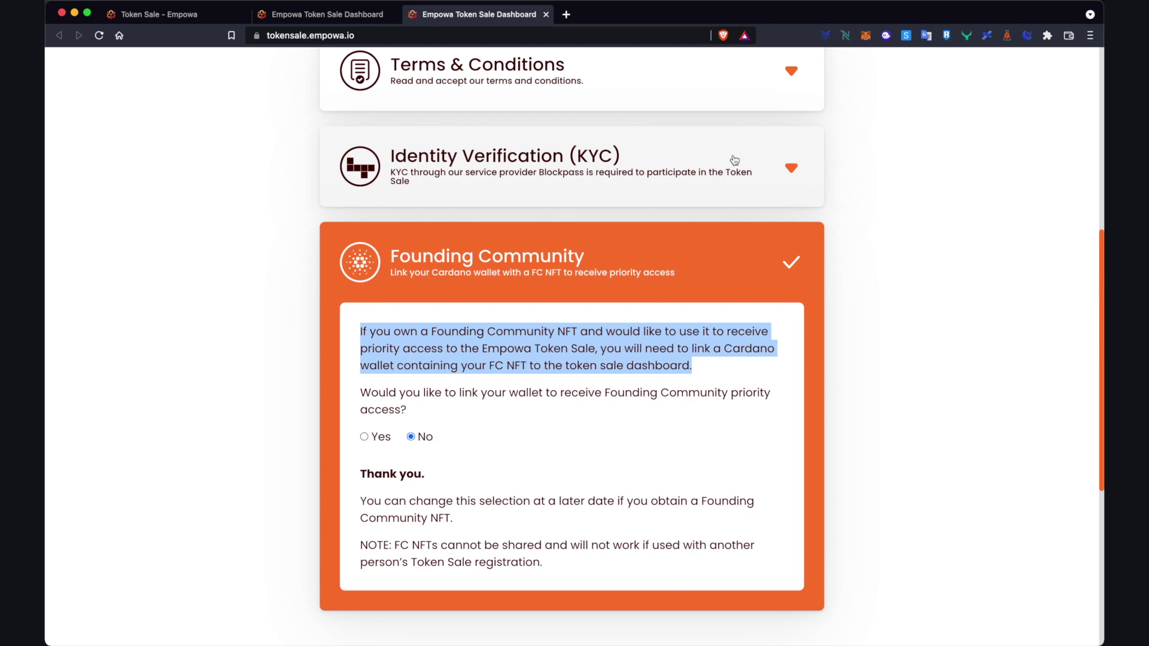
# Step: Change the wallet-linking answer to Yes and copy the 1 ADA payment address
pyautogui.click(371, 437)
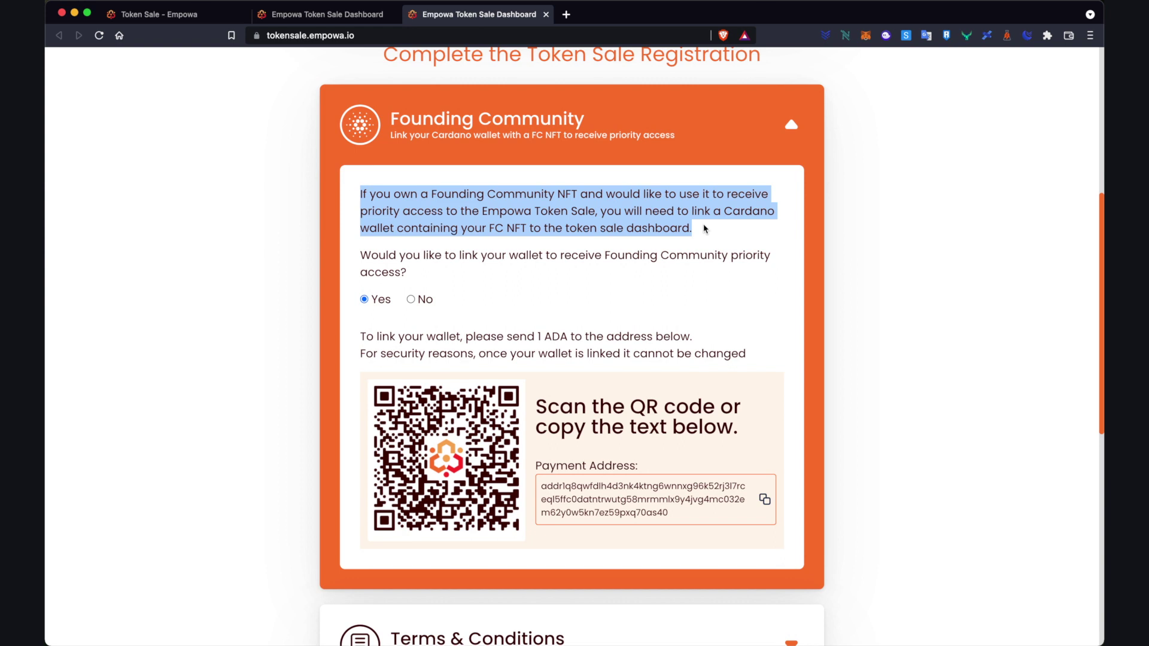
pyautogui.click(764, 499)
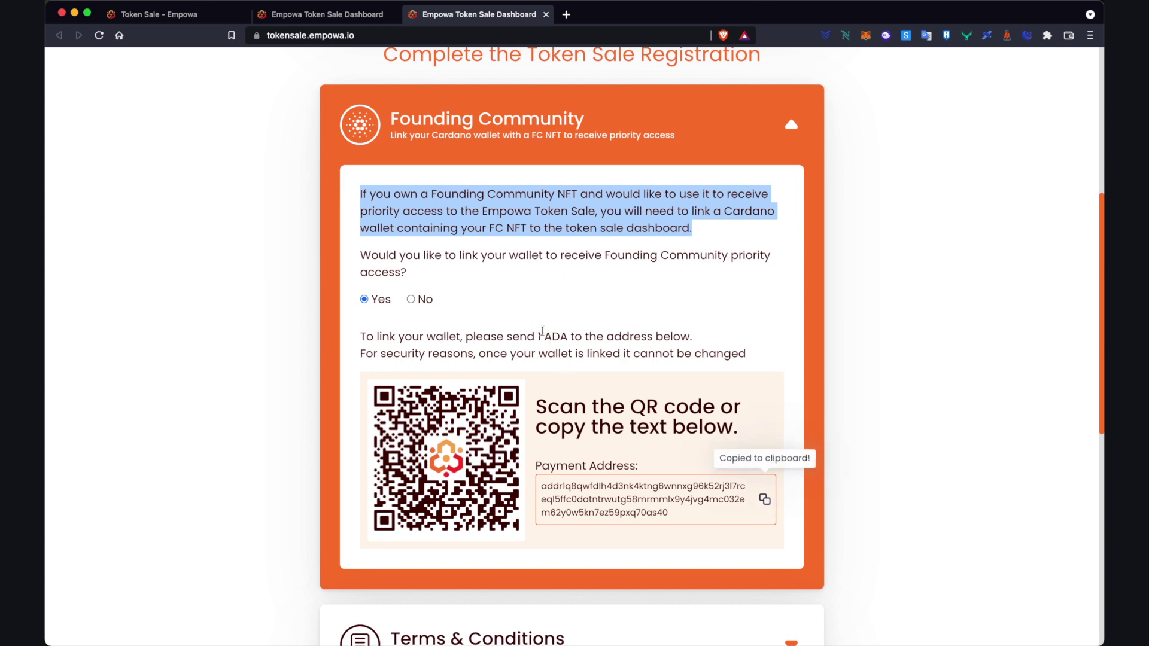
pyautogui.click(513, 338)
pyautogui.moveTo(507, 337); pyautogui.dragTo(571, 337)
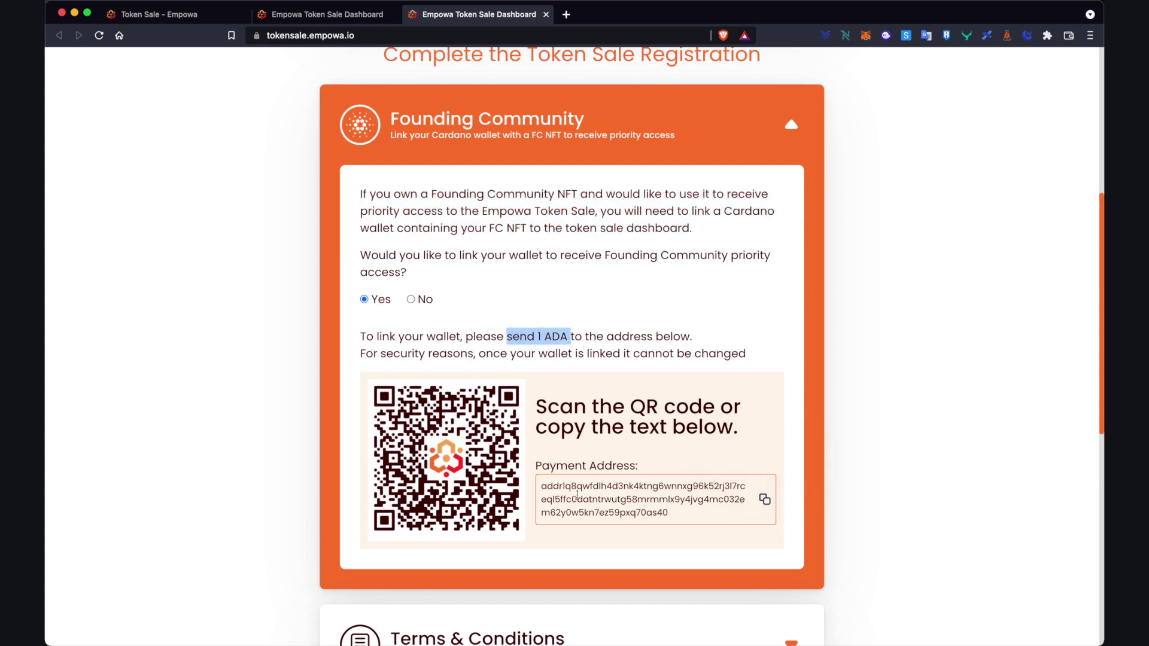
pyautogui.click(766, 501)
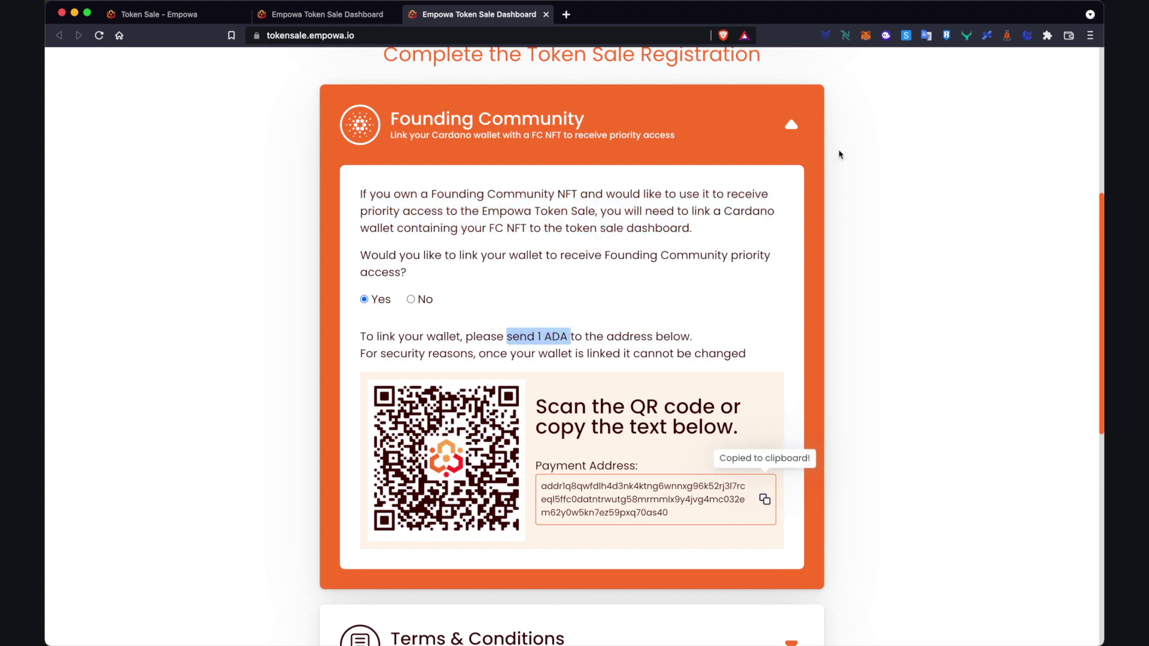
# Step: In Nami, send 1 ADA to the pasted payment address and confirm with the wallet password
pyautogui.click(847, 36)
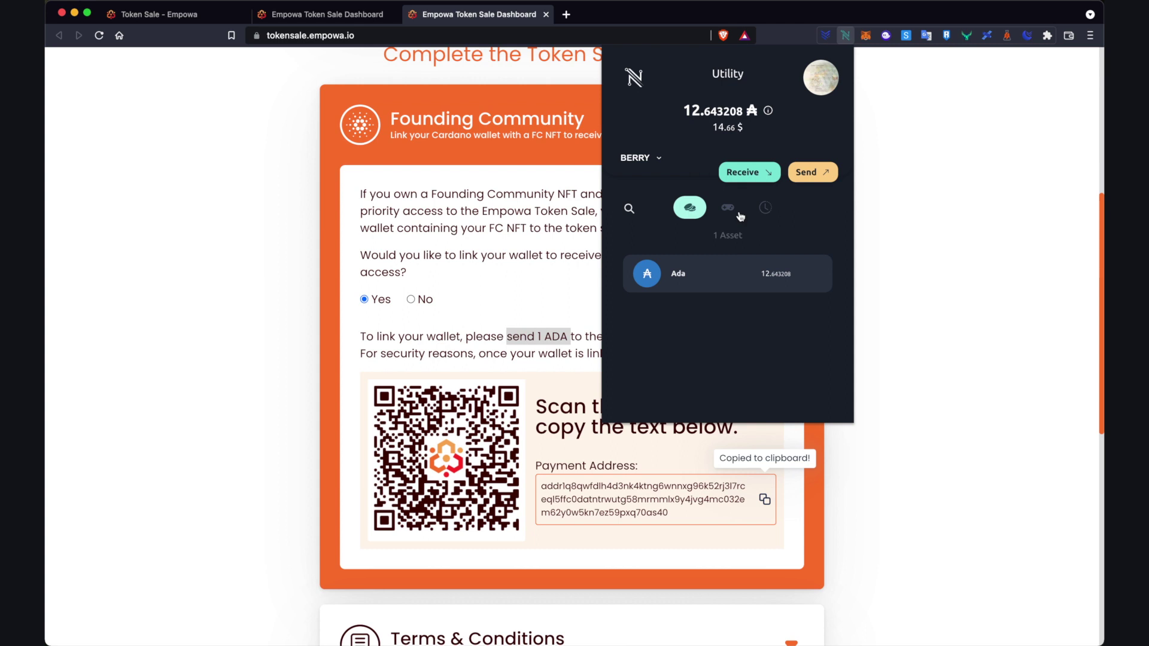
pyautogui.click(808, 173)
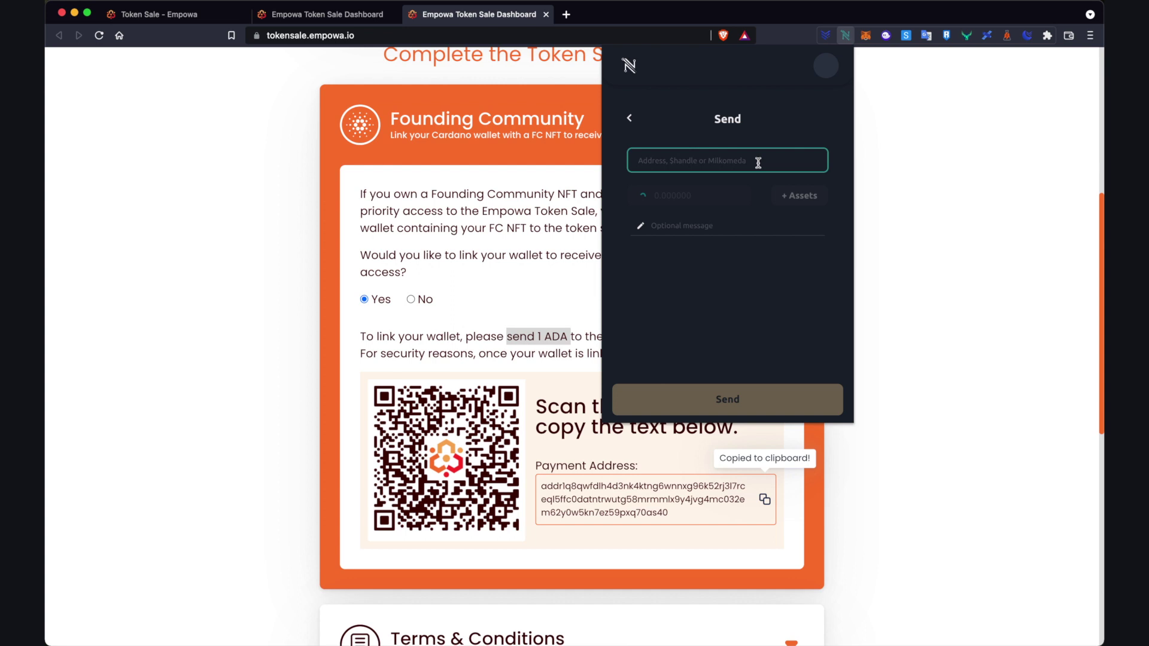
pyautogui.press('super+v')
pyautogui.click(682, 195)
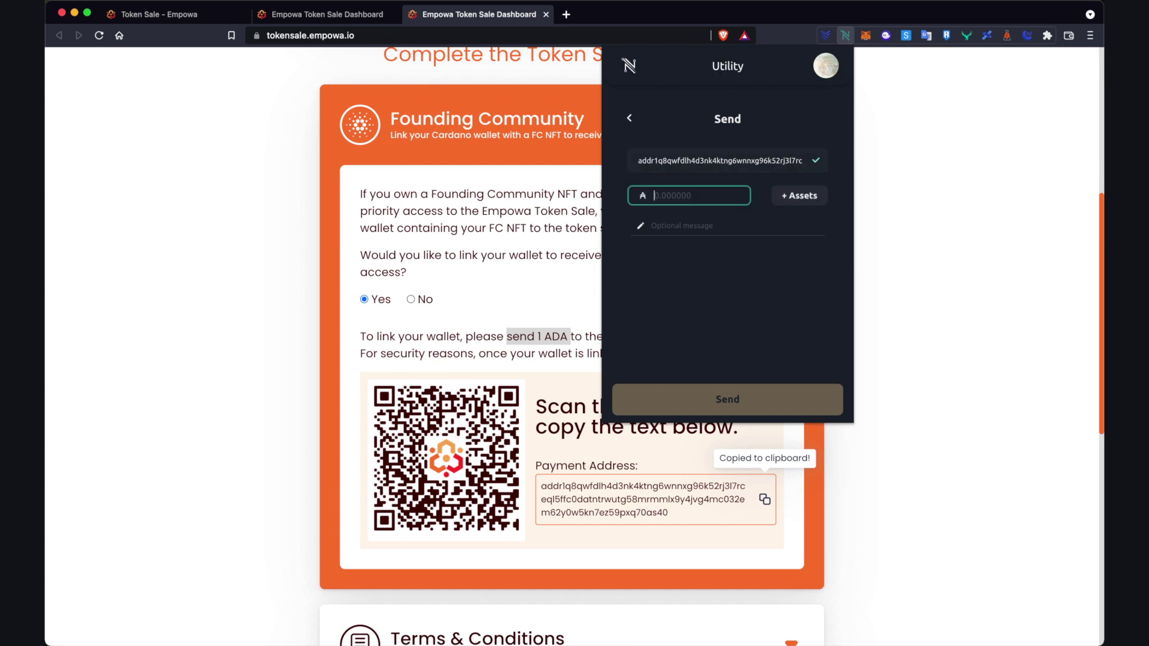
pyautogui.write('1')
pyautogui.click(716, 405)
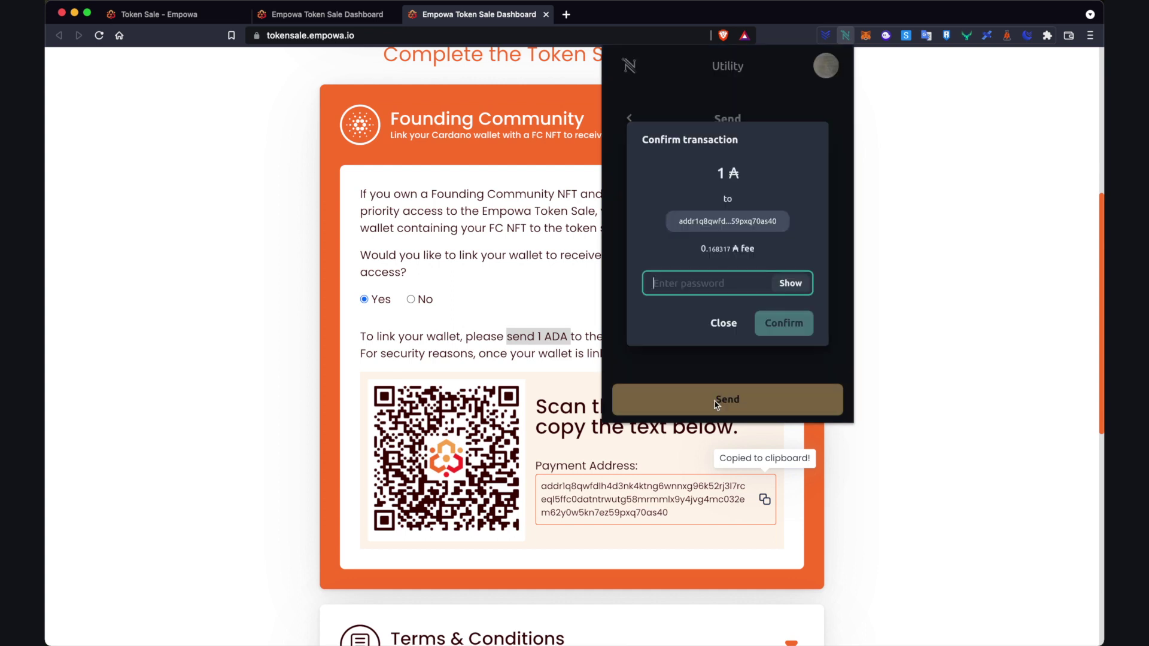
pyautogui.press('super+v')
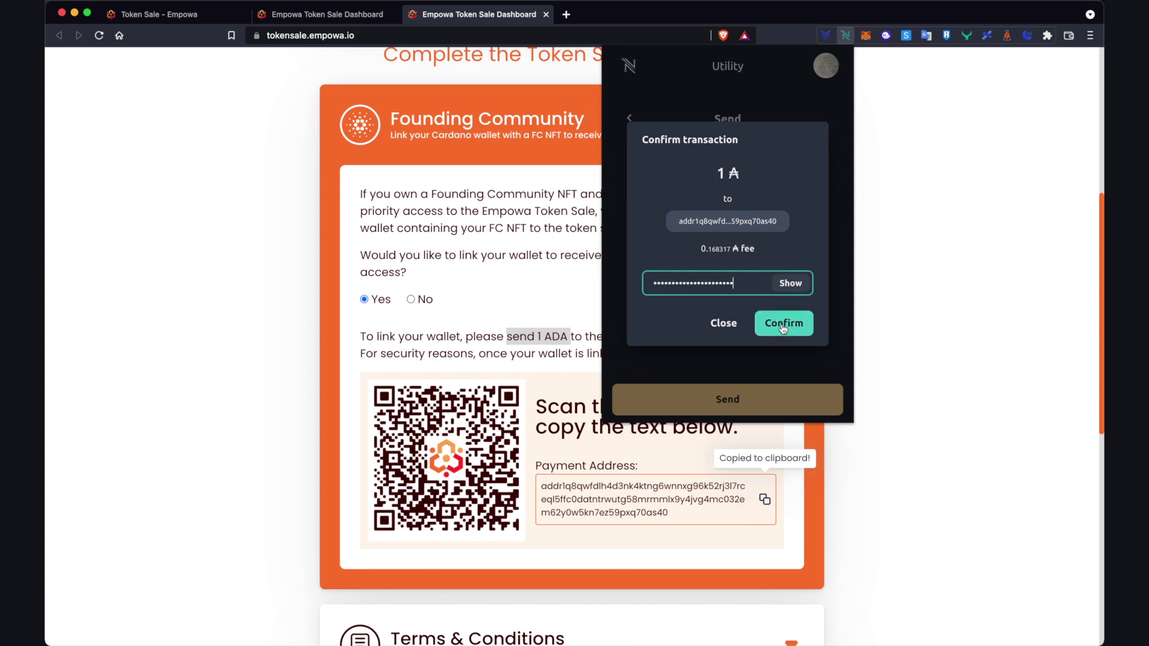
pyautogui.click(782, 326)
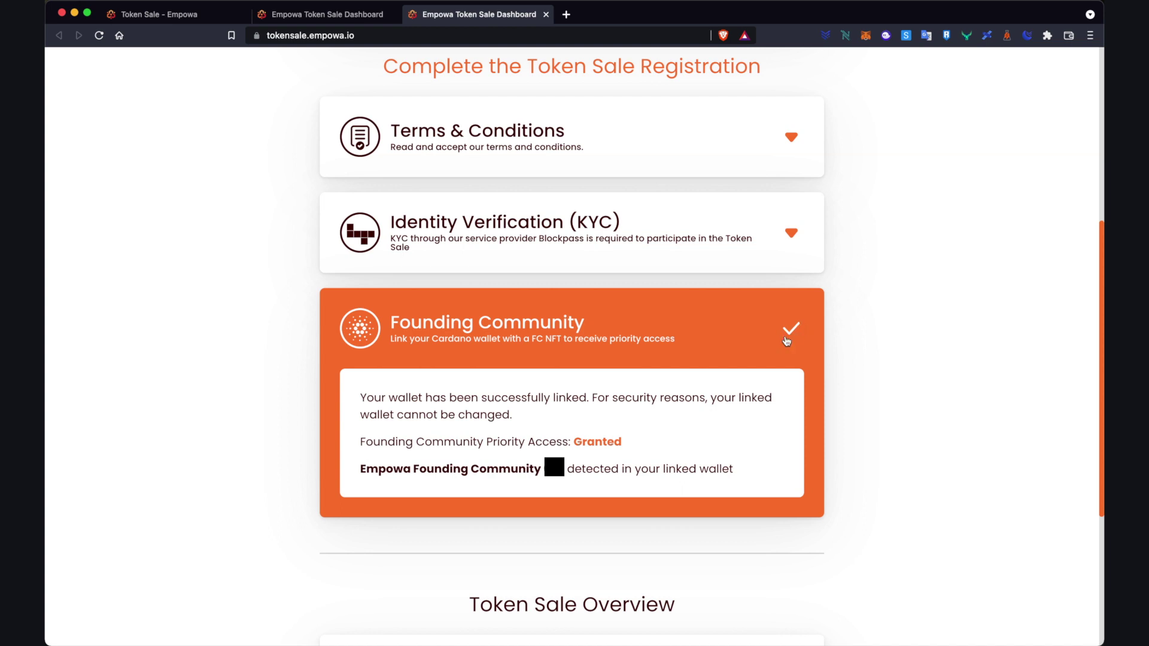
# Step: Review the token sale terms, tick 'I agree' and submit, then collapse Terms & Conditions
pyautogui.click(765, 334)
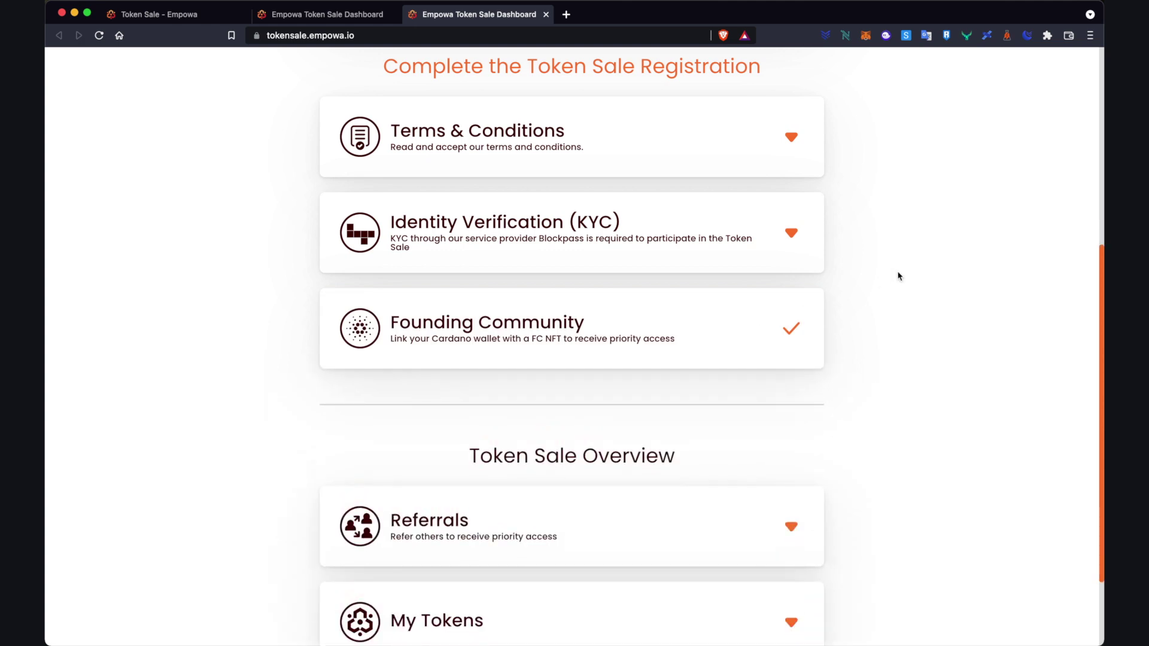
pyautogui.scroll(3, 900, 275)
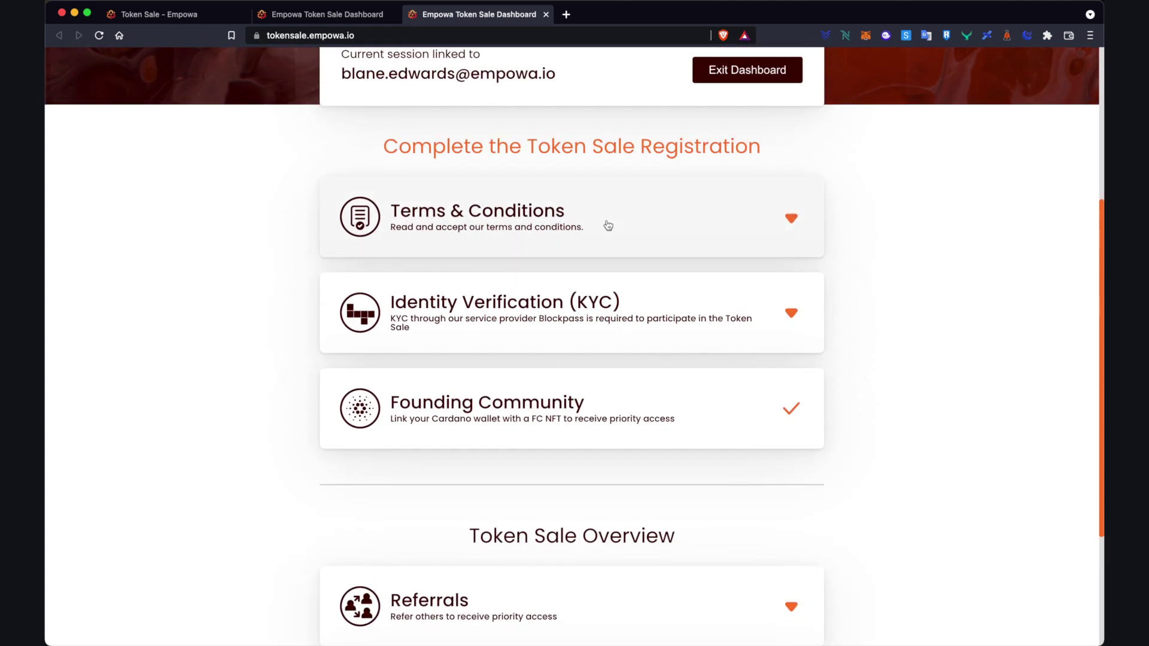
pyautogui.click(608, 225)
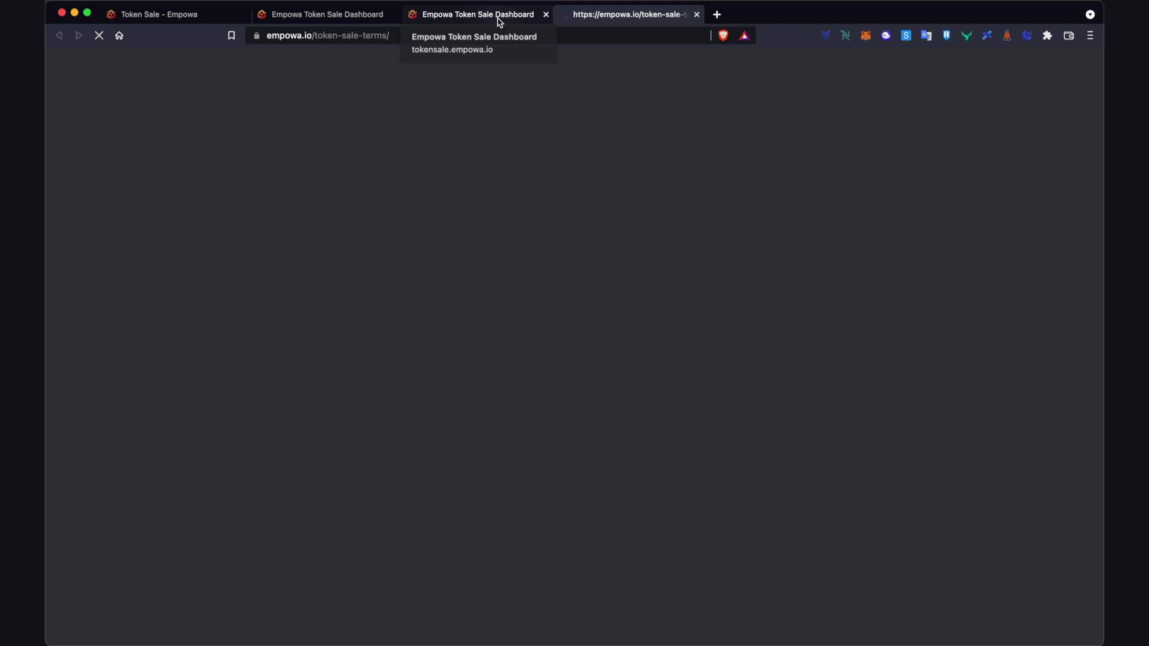
pyautogui.click(499, 22)
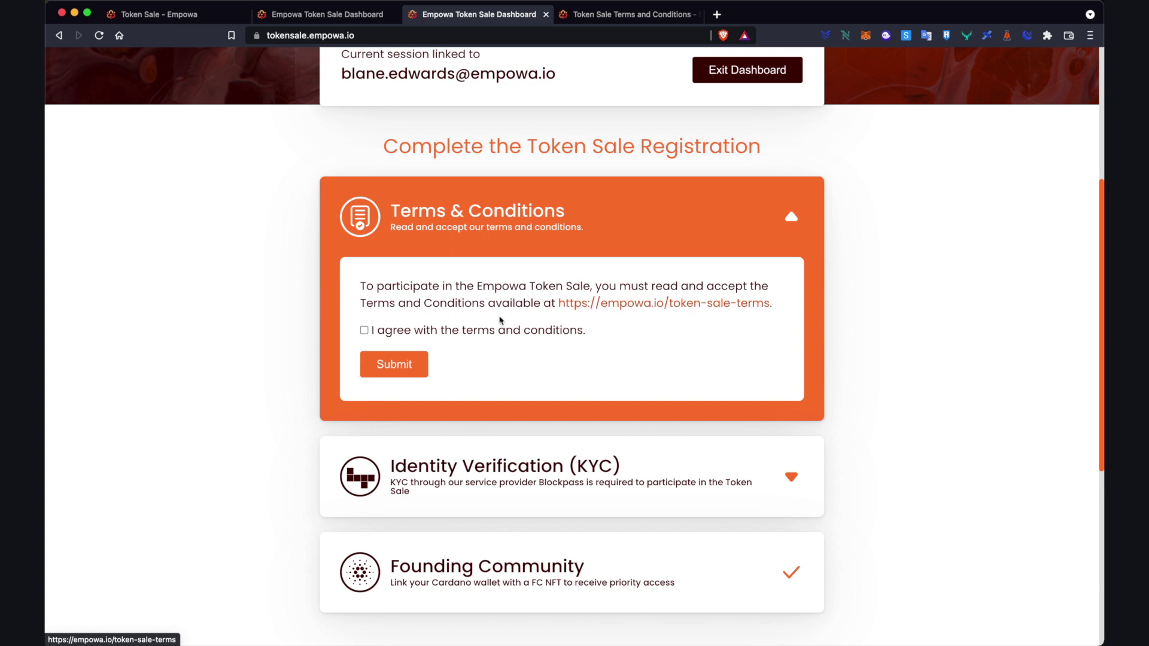
pyautogui.click(364, 331)
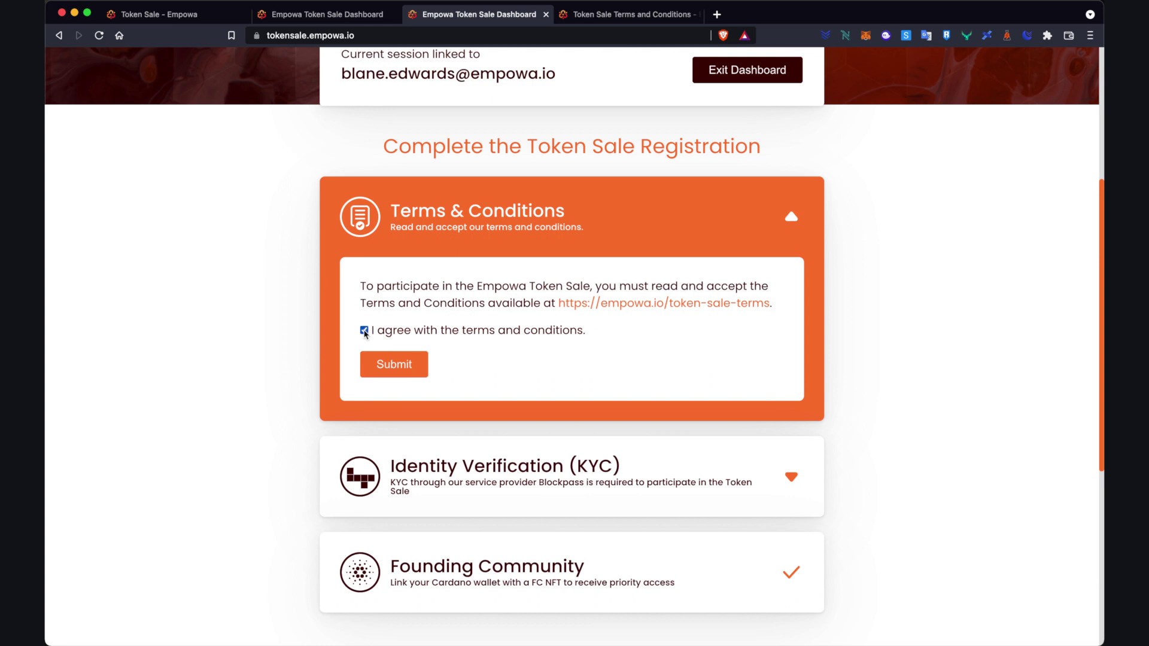
pyautogui.click(395, 374)
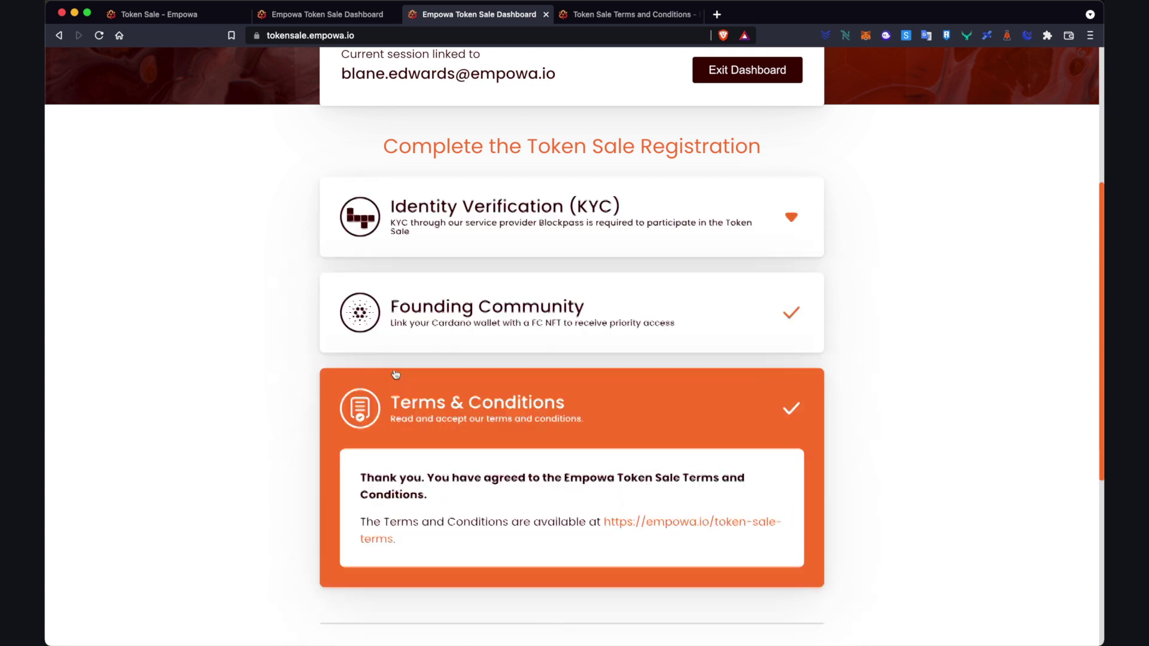
pyautogui.click(795, 412)
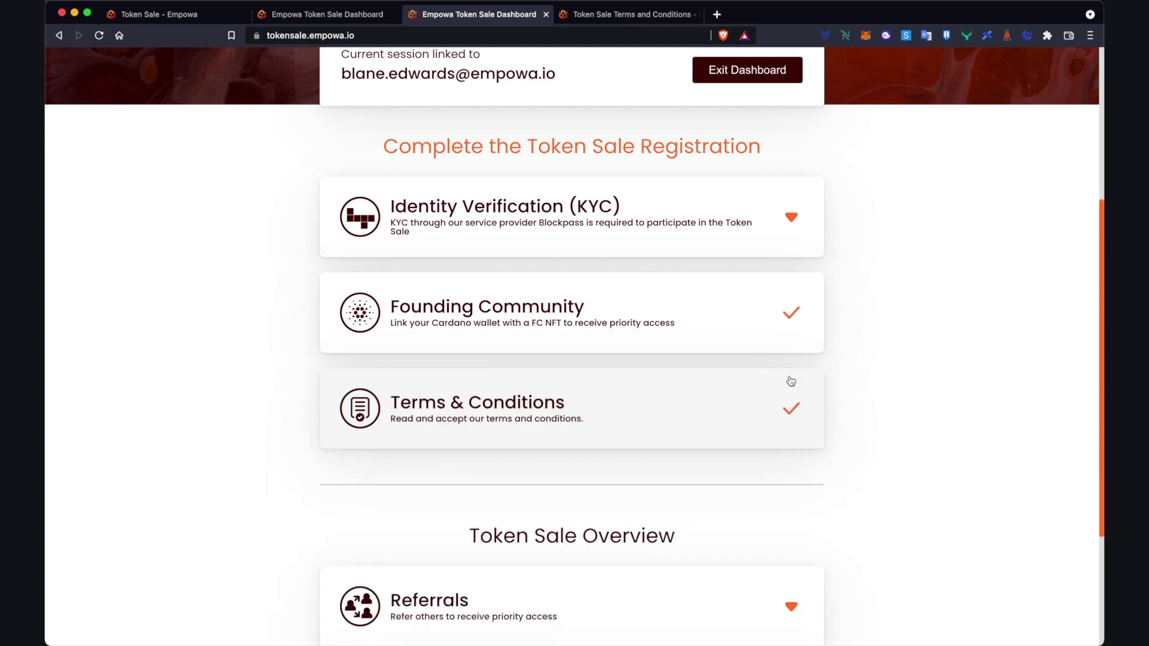
pyautogui.scroll(1, 791, 383)
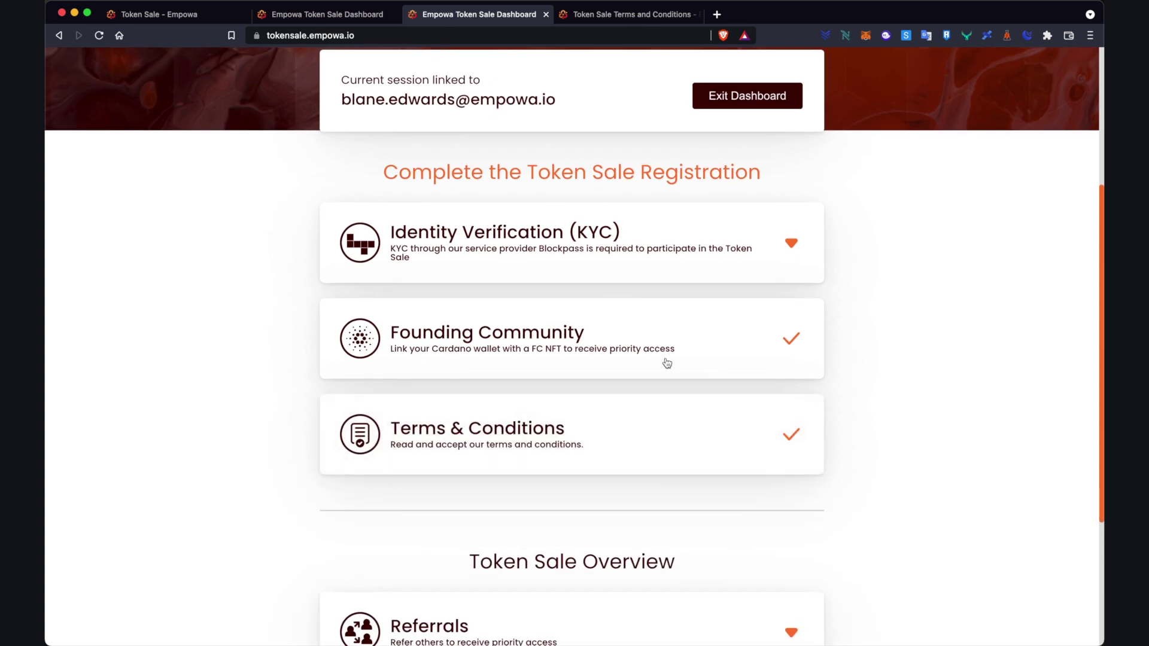
# Step: Expand the Identity Verification (KYC) card to see its Not started status
pyautogui.scroll(2, 667, 363)
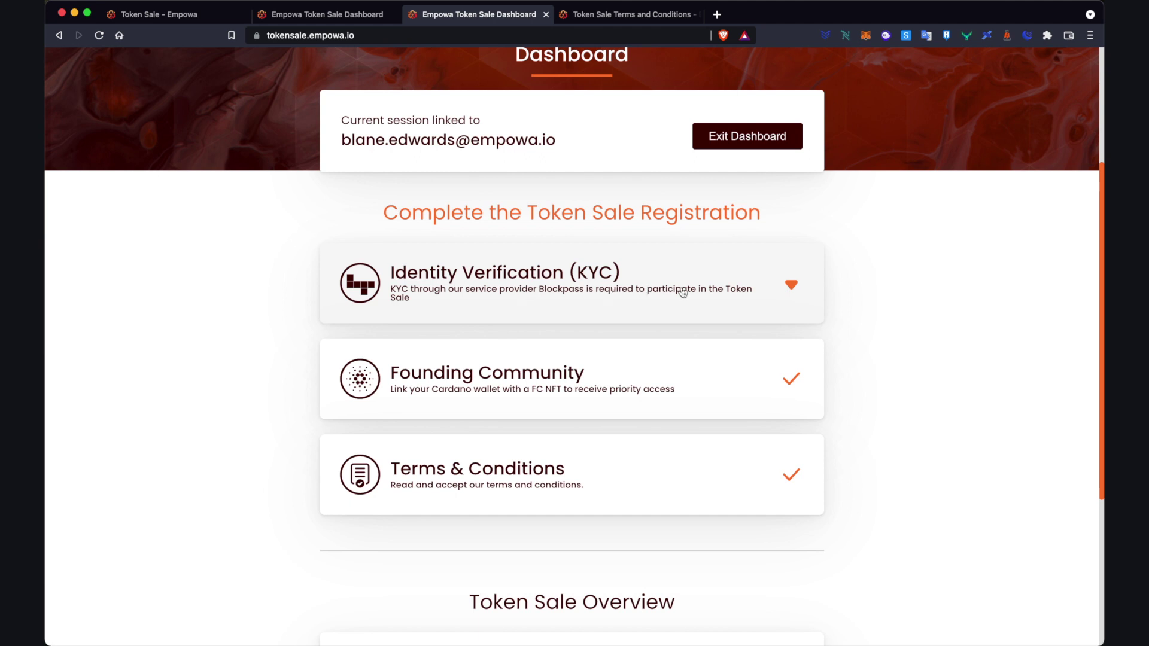
pyautogui.click(705, 293)
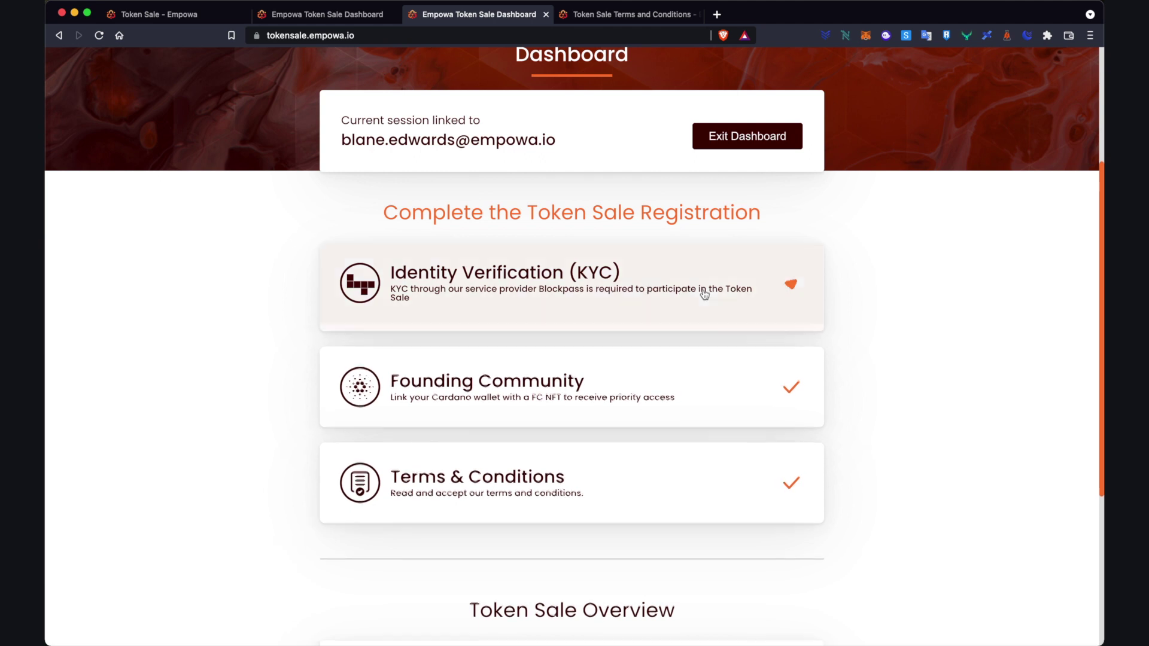
pyautogui.scroll(-1, 704, 294)
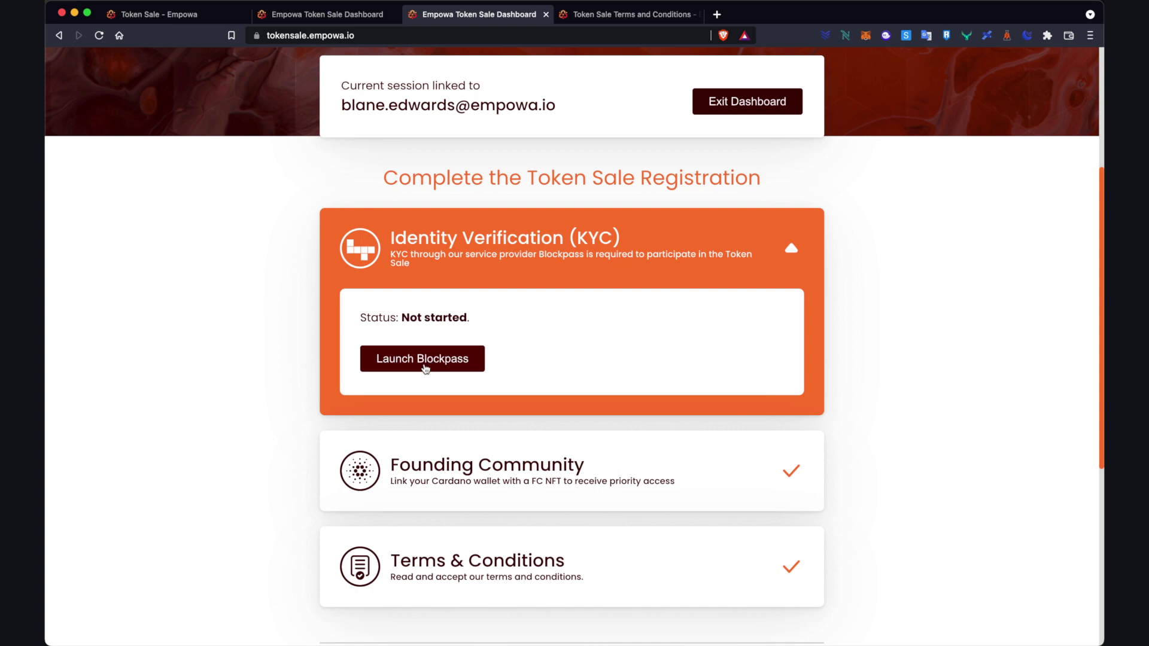
# Step: Launch Blockpass verification and expand the full excluded-countries list
pyautogui.click(425, 367)
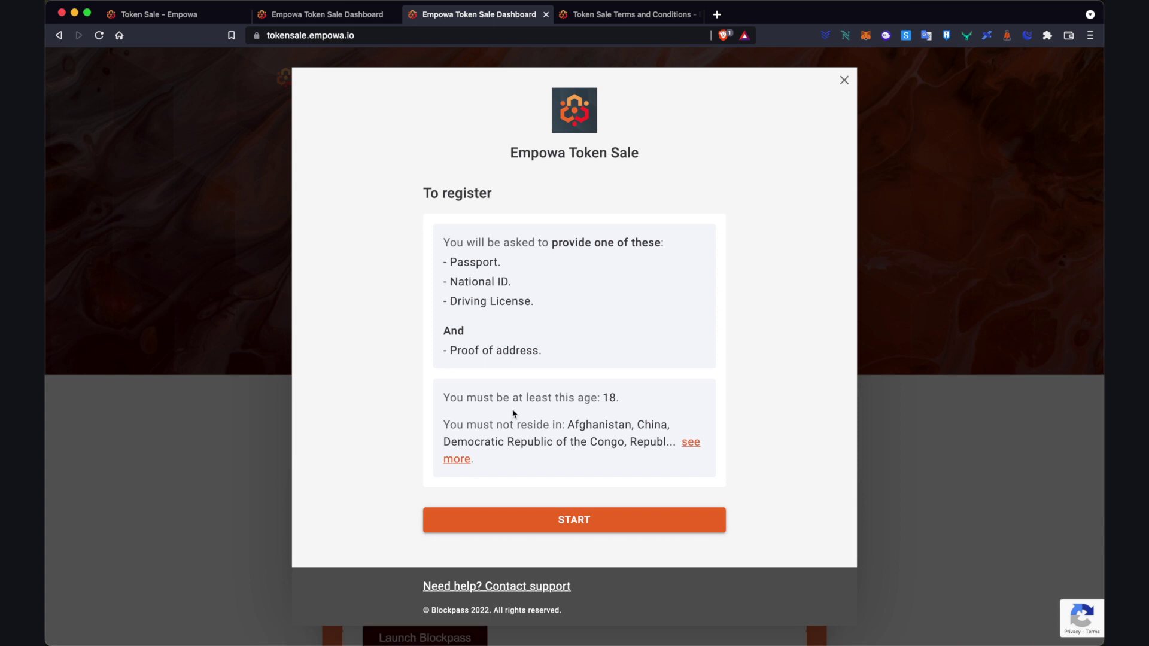
pyautogui.click(689, 443)
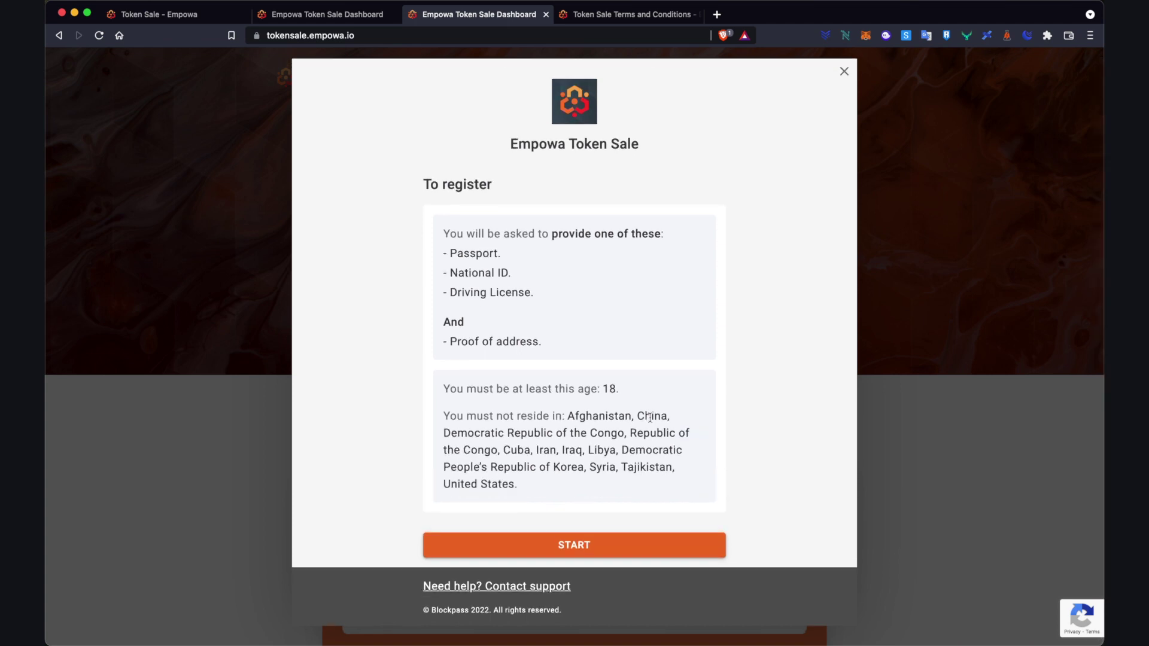
# Step: Start the Blockpass registration and continue with the prefilled e-mail address
pyautogui.click(601, 547)
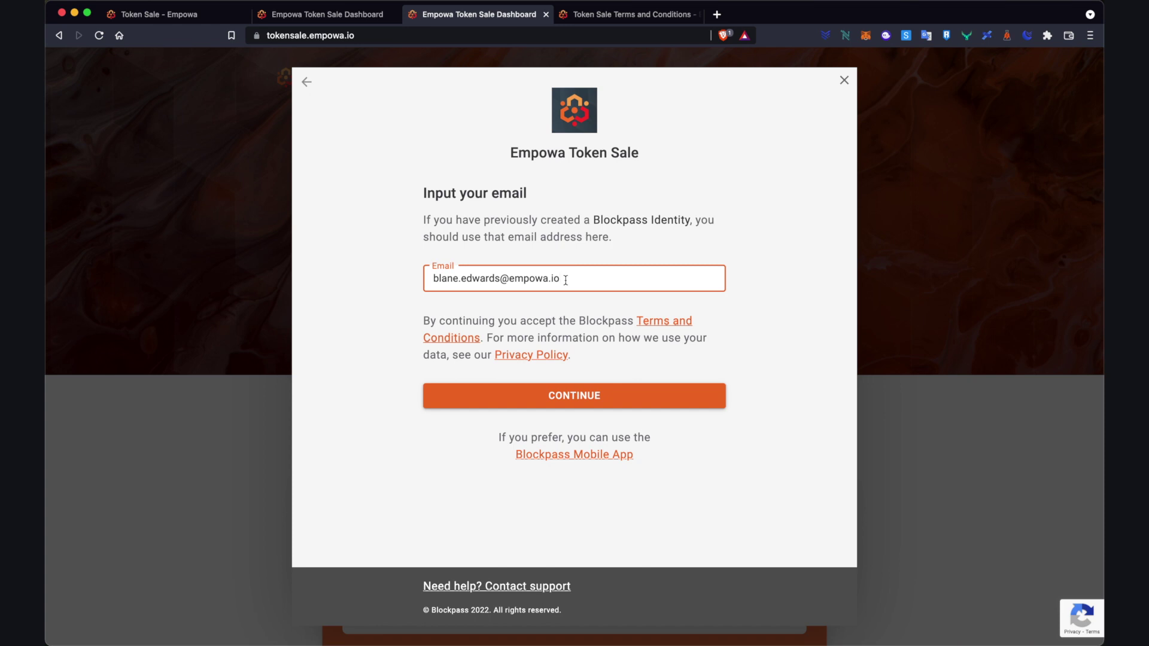
pyautogui.click(583, 404)
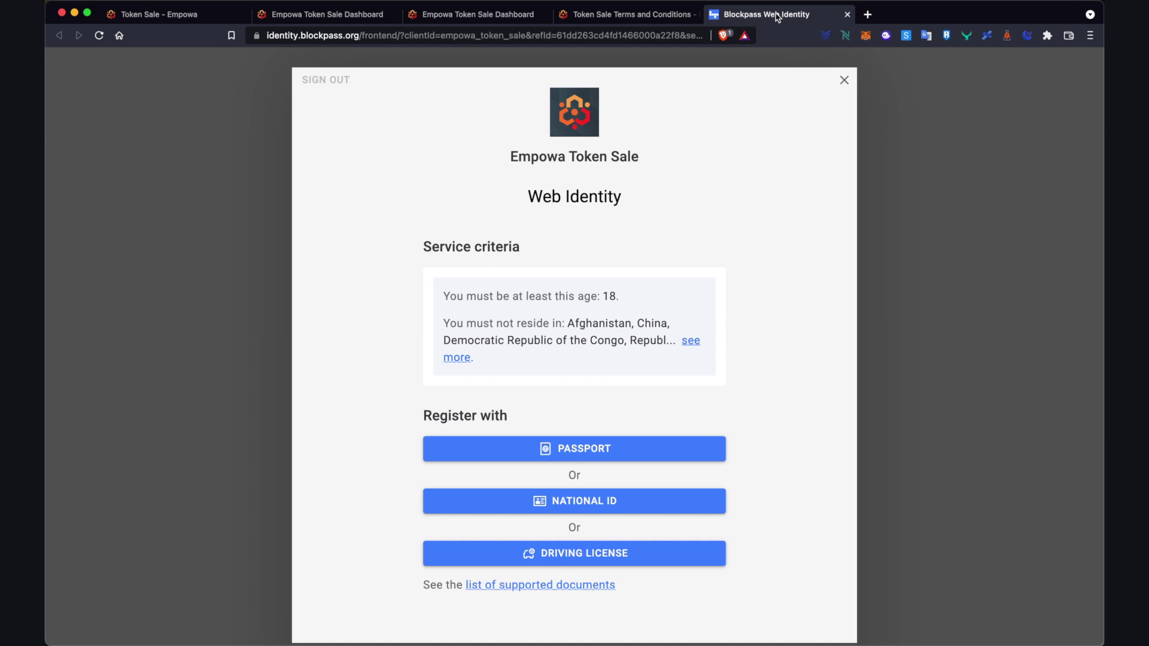
# Step: Choose Driving License as the document type, with Australia as the issuing country
pyautogui.scroll(-2, 565, 390)
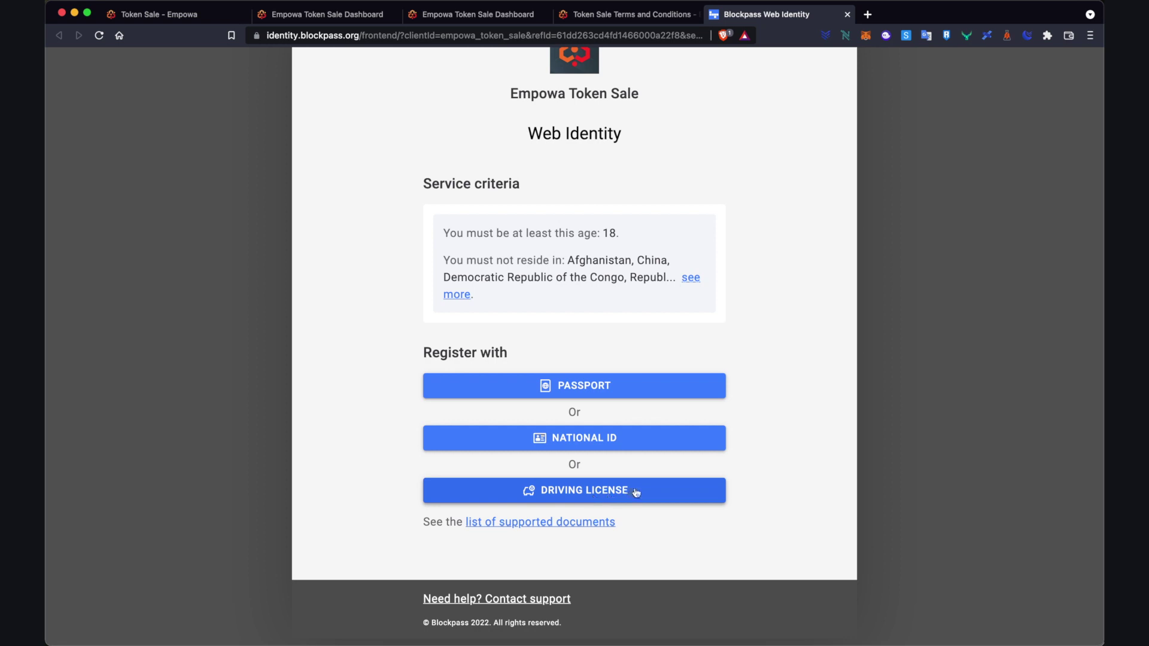
pyautogui.click(615, 494)
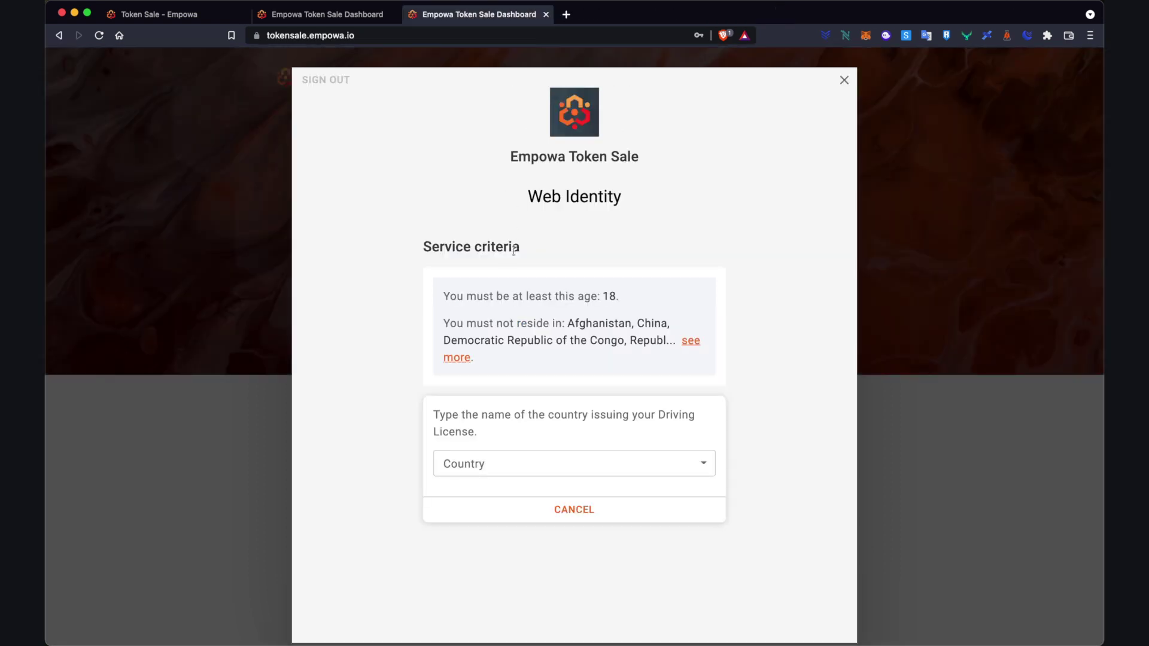
pyautogui.scroll(-2, 506, 310)
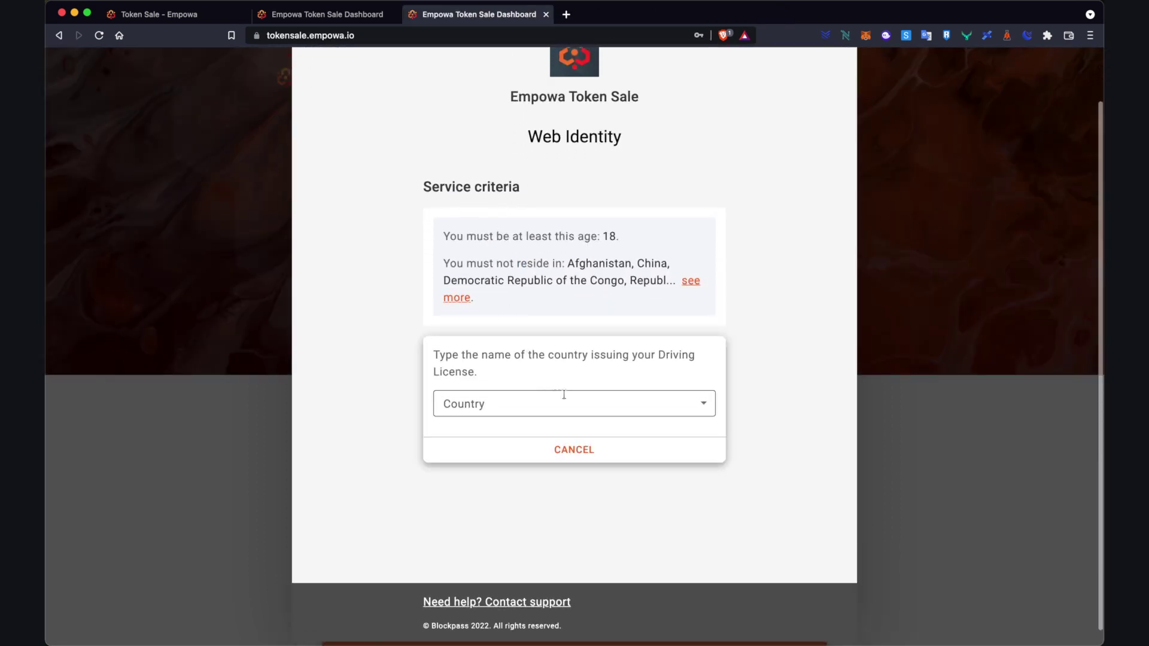
pyautogui.click(710, 407)
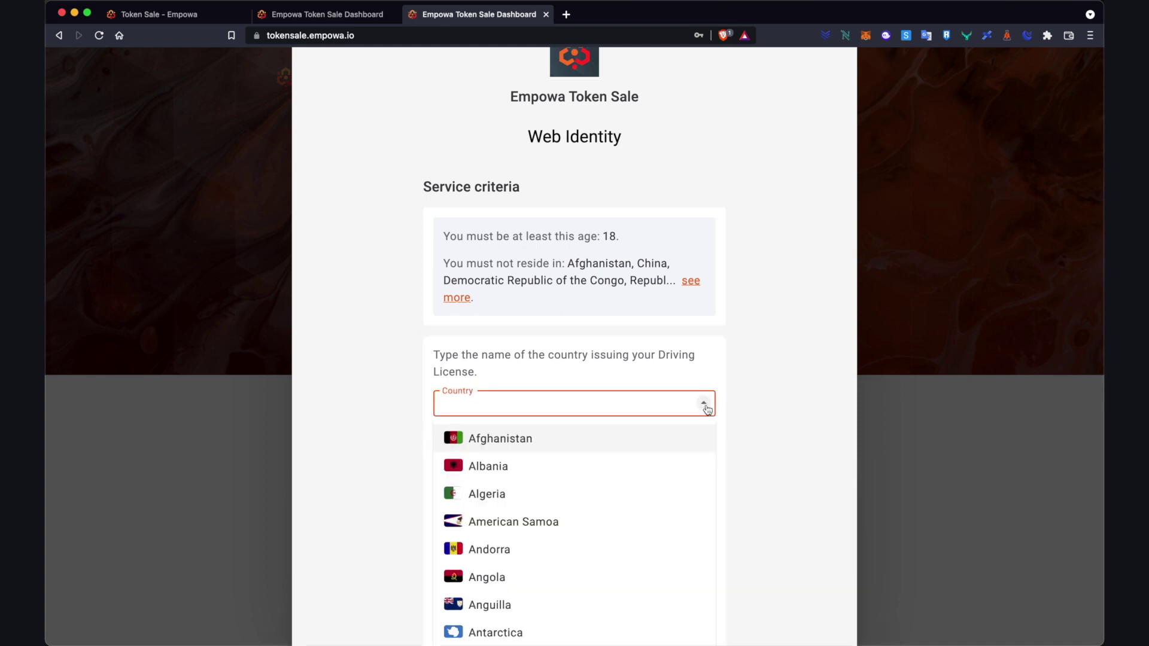
pyautogui.scroll(-2, 550, 570)
pyautogui.scroll(-3, 549, 569)
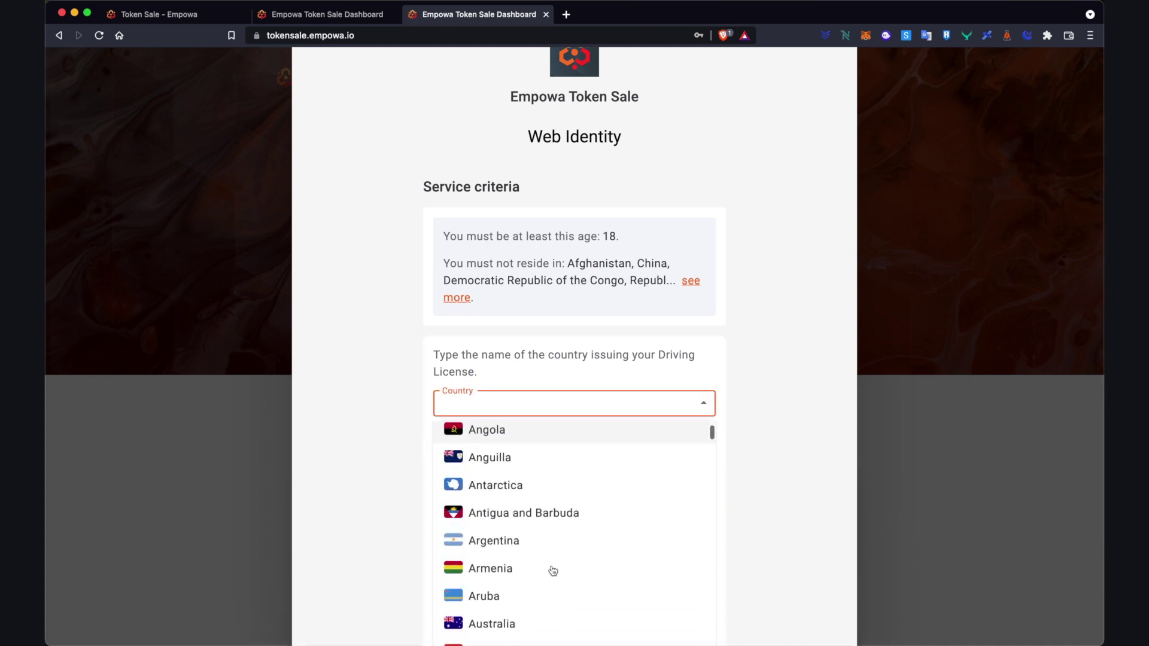
pyautogui.click(503, 575)
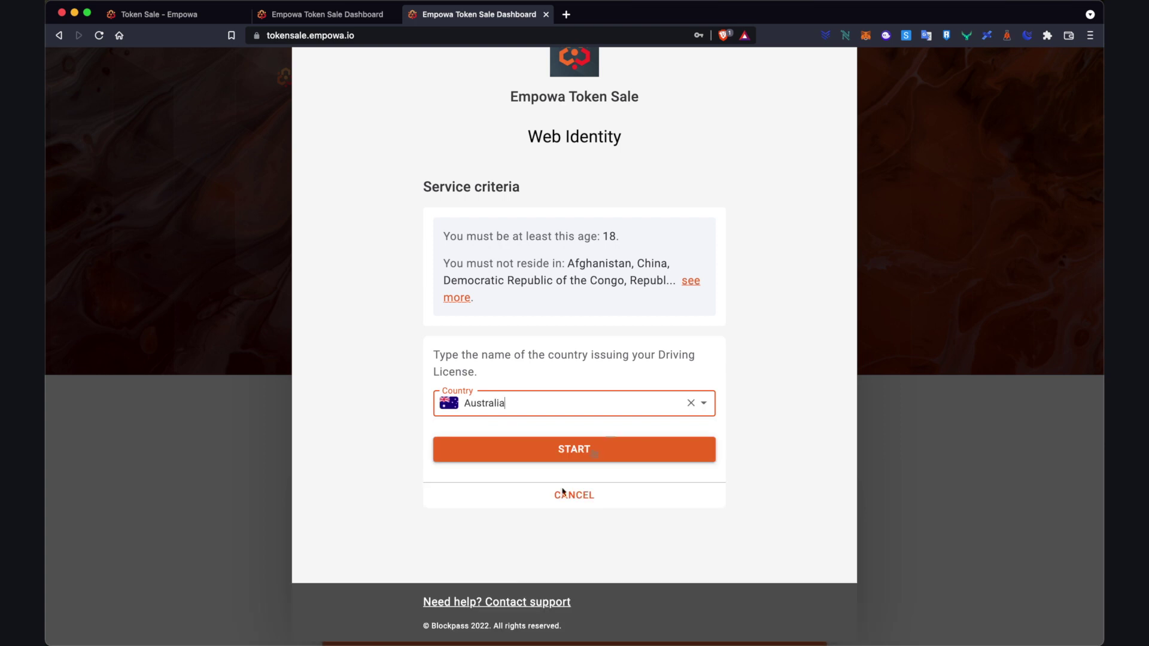
# Step: Start the Driving License step and have a link emailed to continue on the phone
pyautogui.click(593, 449)
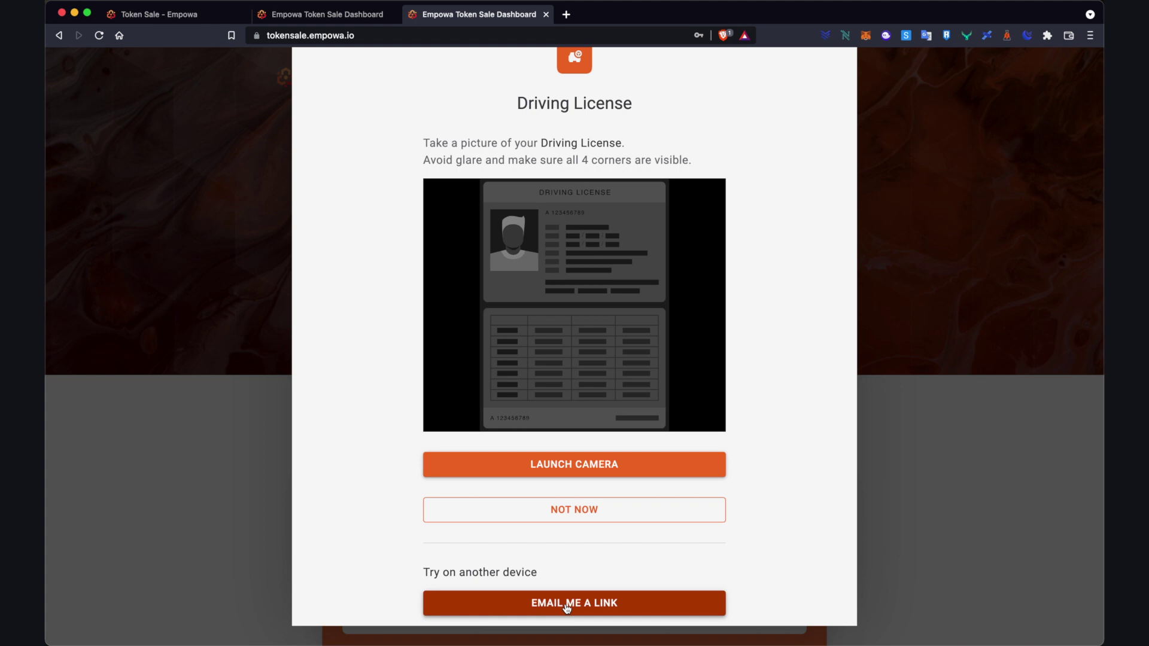
pyautogui.click(567, 605)
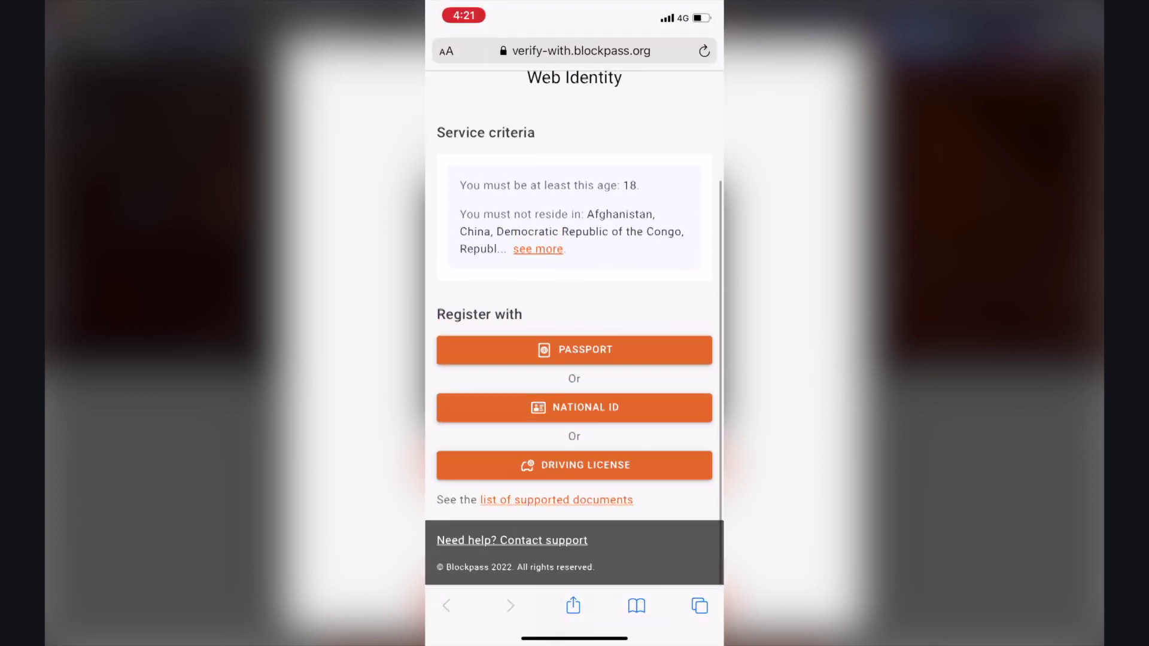
# Step: On the phone, select an Australian Driving License and start its photo capture
pyautogui.click(575, 466)
pyautogui.click(574, 477)
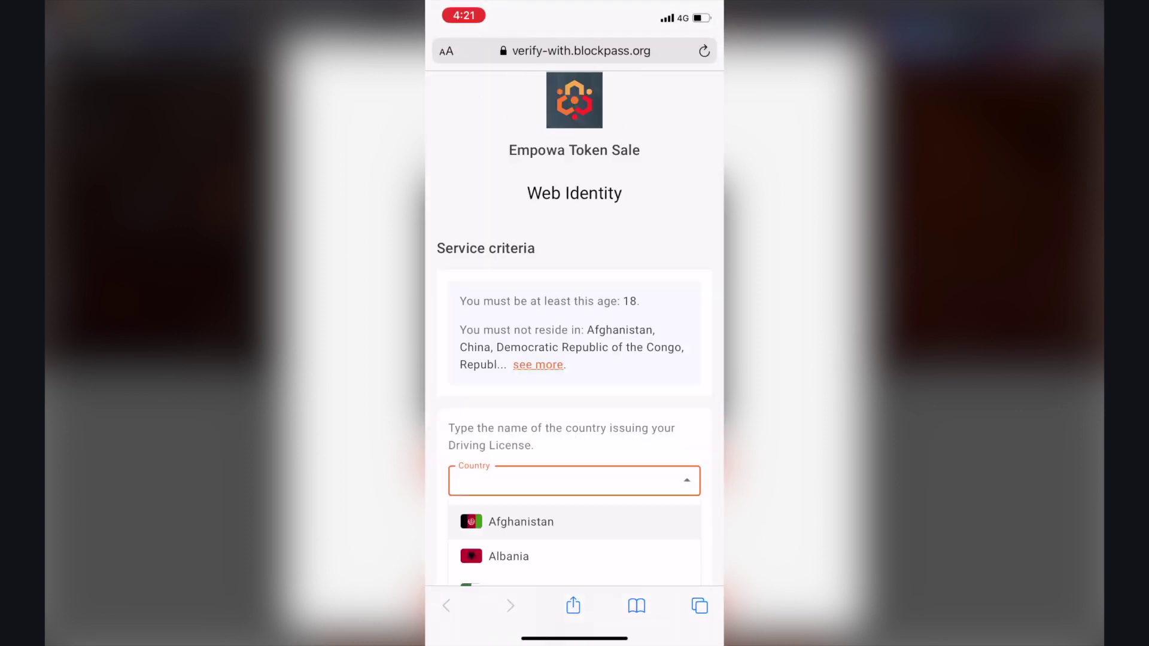
pyautogui.scroll(-5, 574, 407)
pyautogui.click(512, 399)
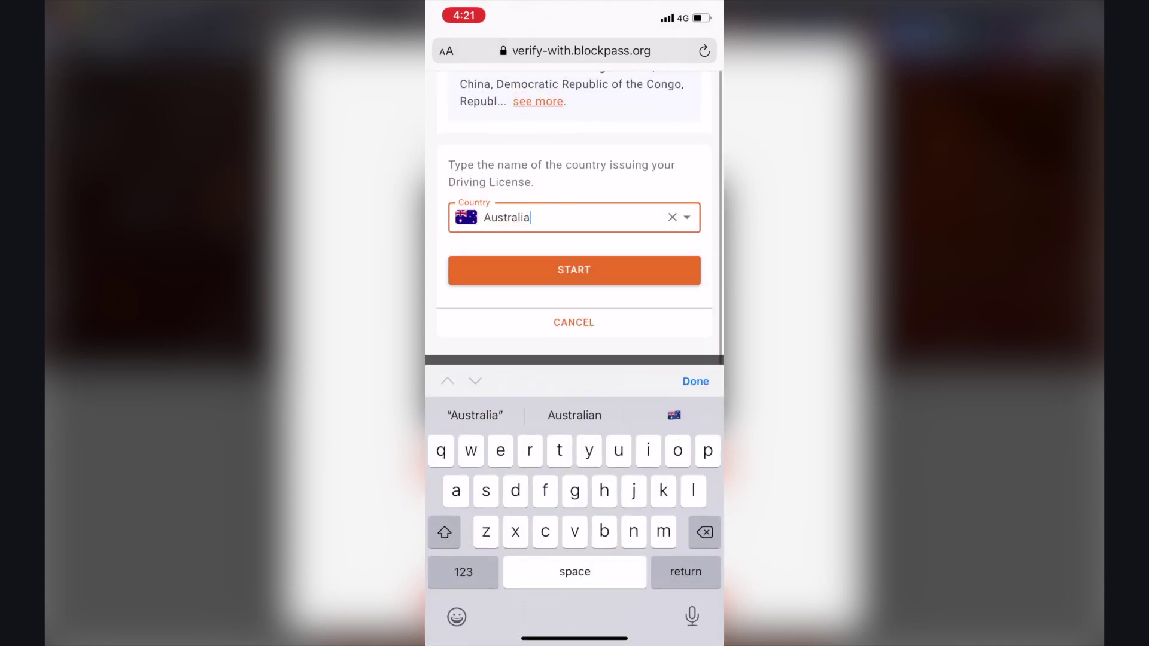
pyautogui.click(575, 269)
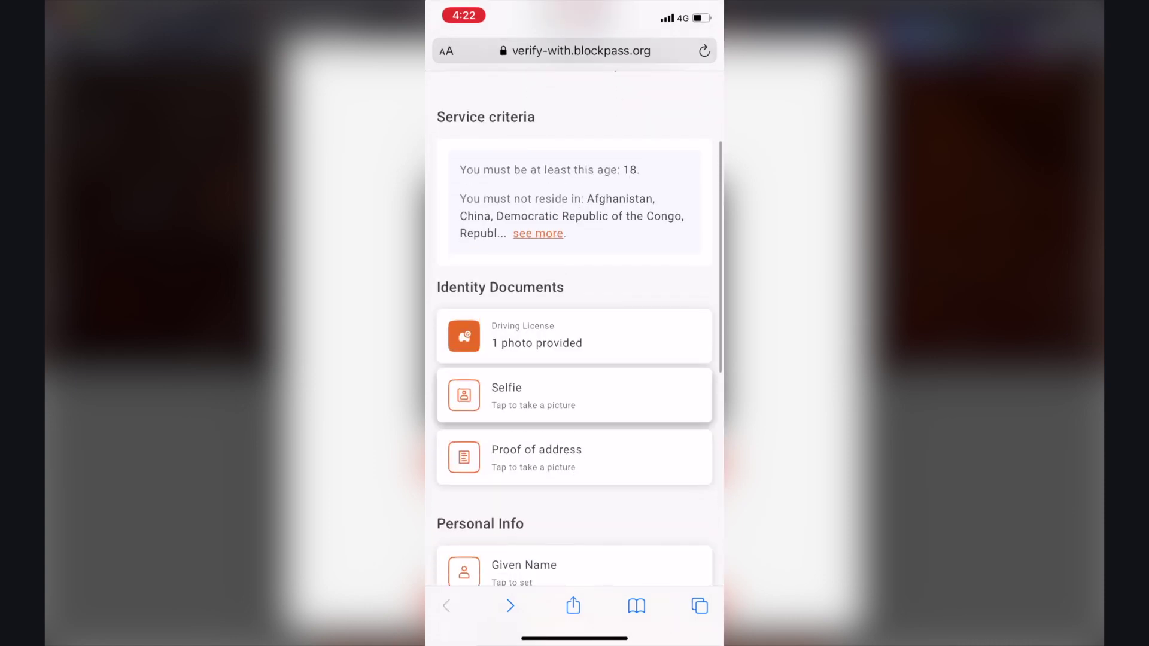
# Step: Take a selfie with the phone camera and accept it as the Selfie photo
pyautogui.click(574, 395)
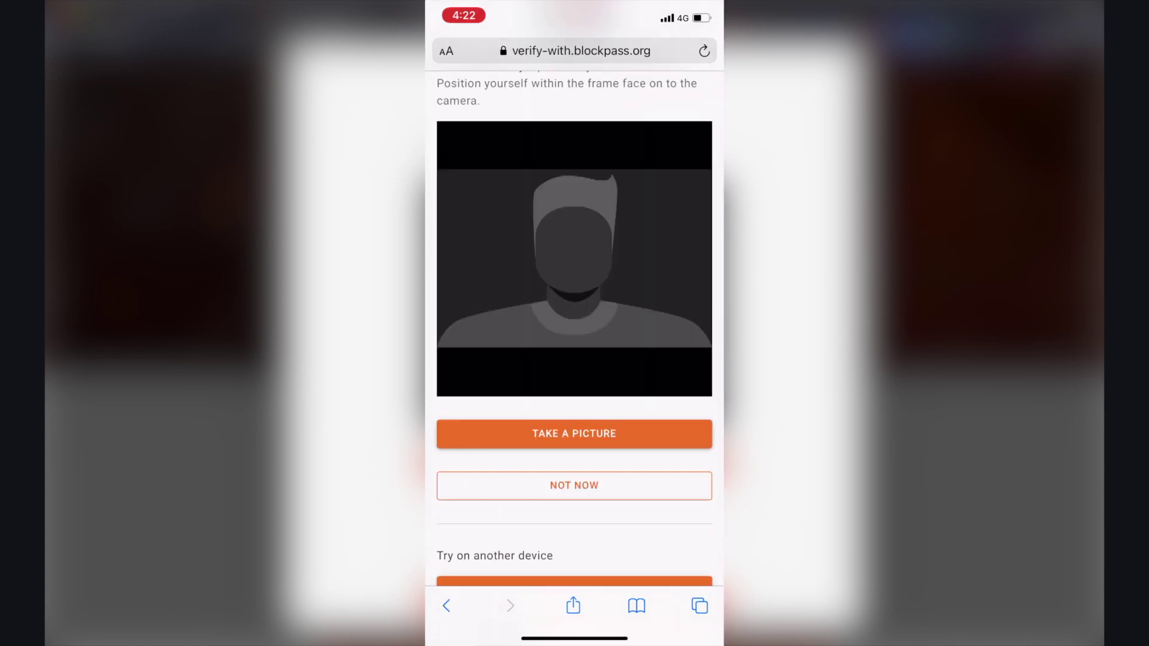
pyautogui.click(575, 433)
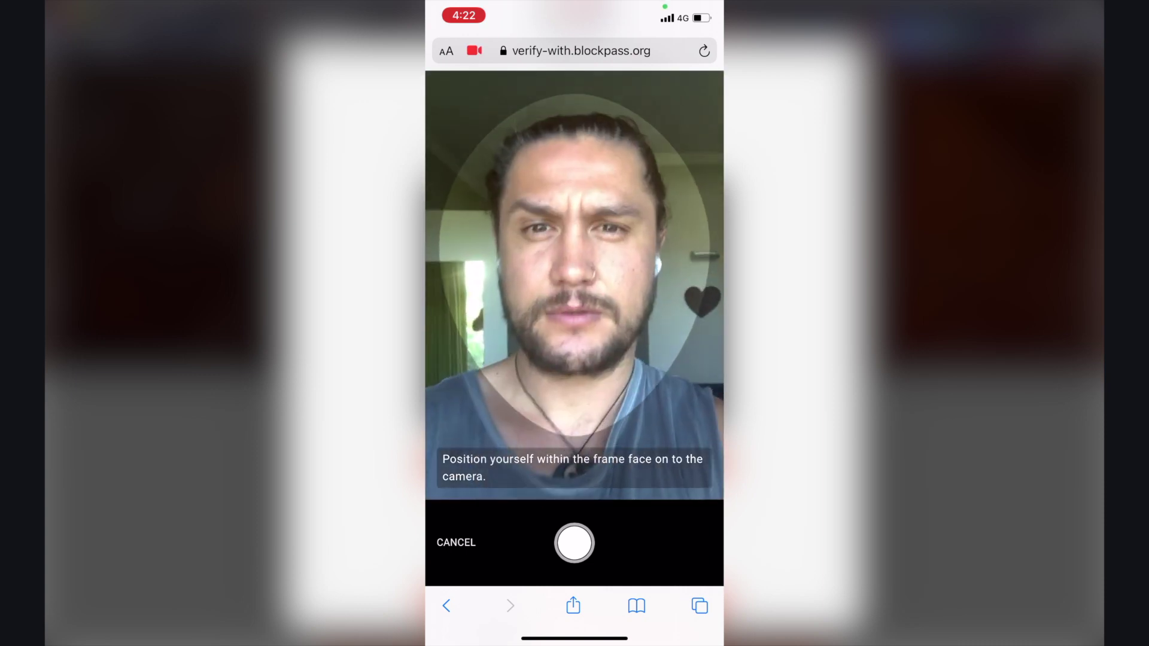
pyautogui.click(574, 543)
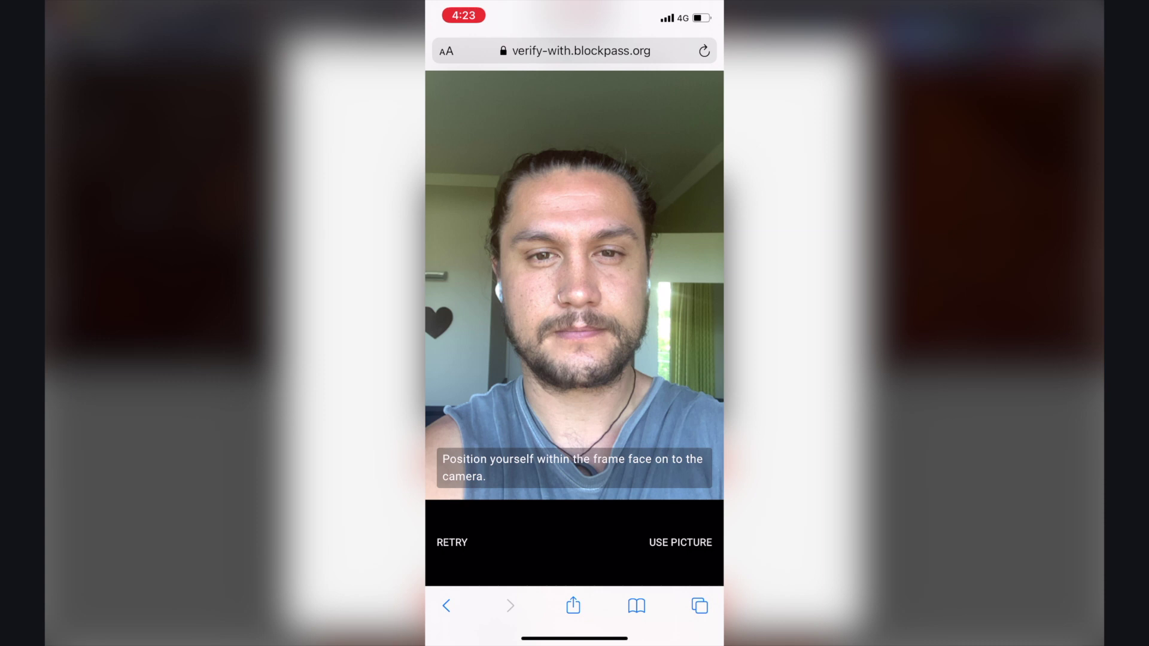
pyautogui.click(680, 542)
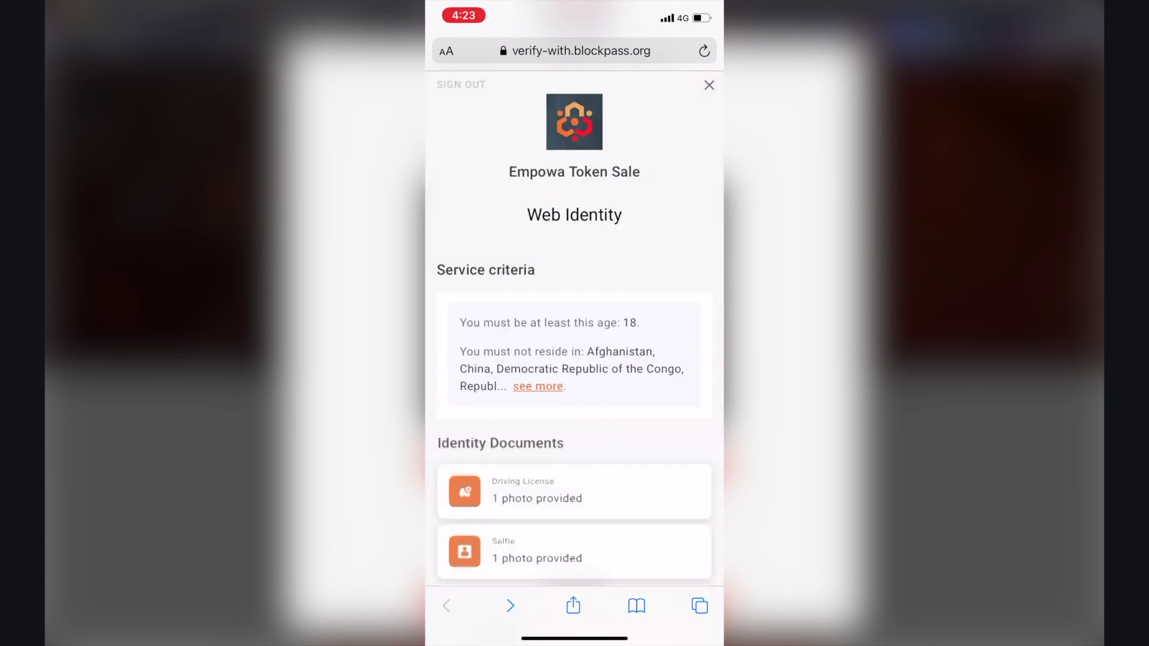
pyautogui.scroll(-3, 574, 389)
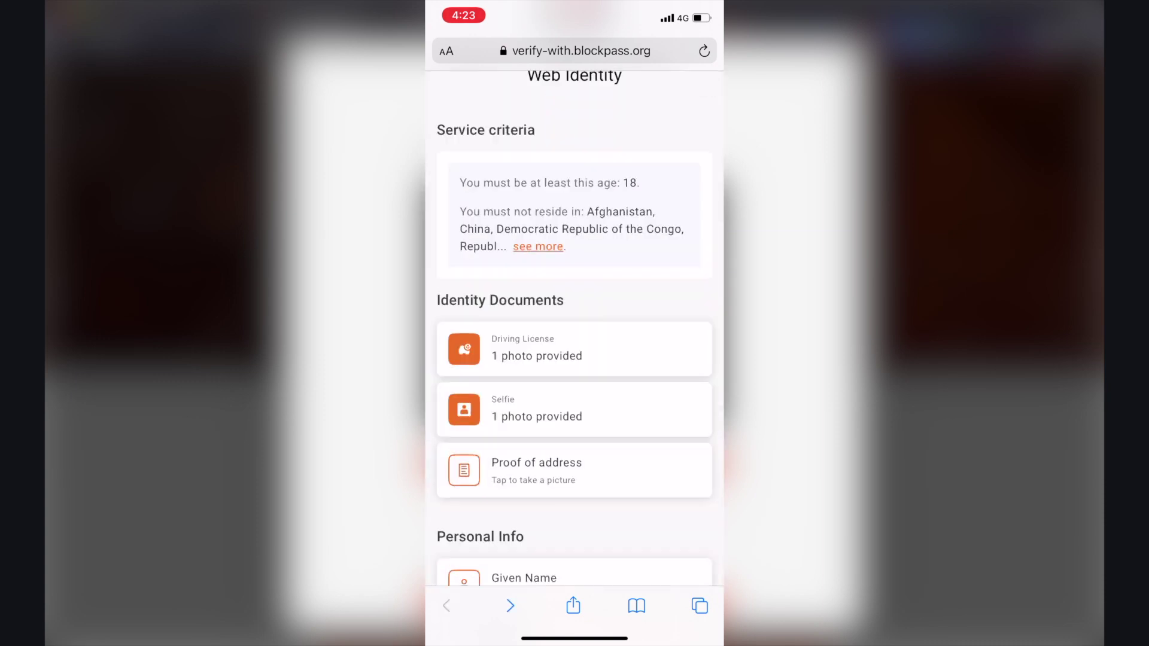
# Step: Begin the proof-of-address step and upload a photo of the document
pyautogui.click(536, 471)
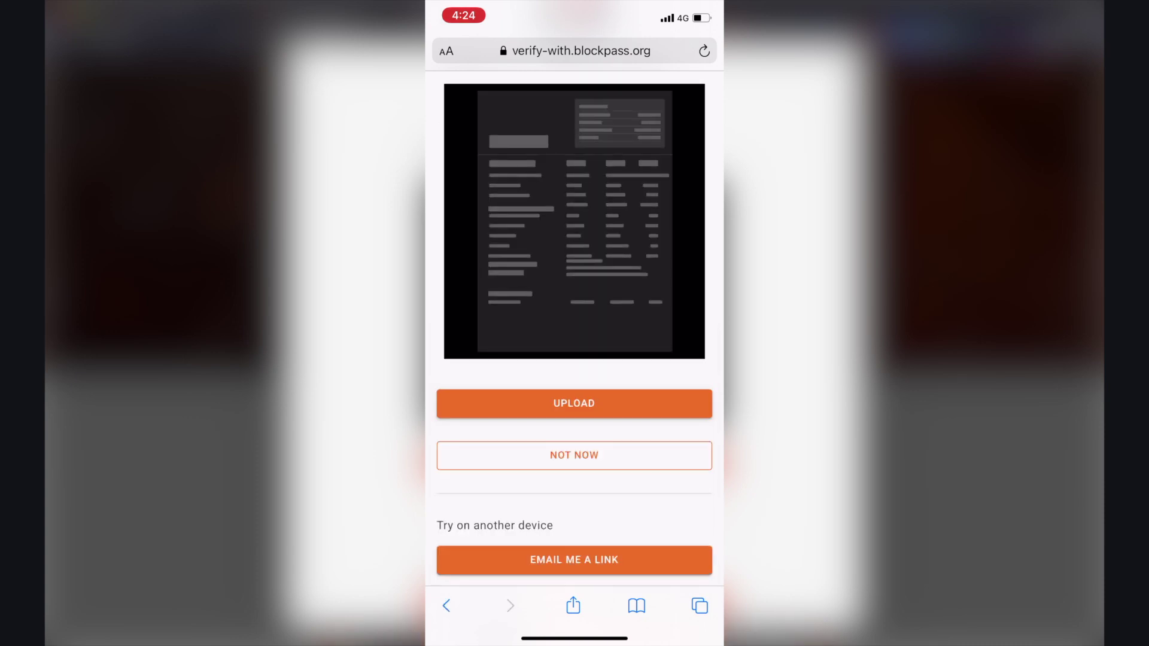
pyautogui.click(574, 403)
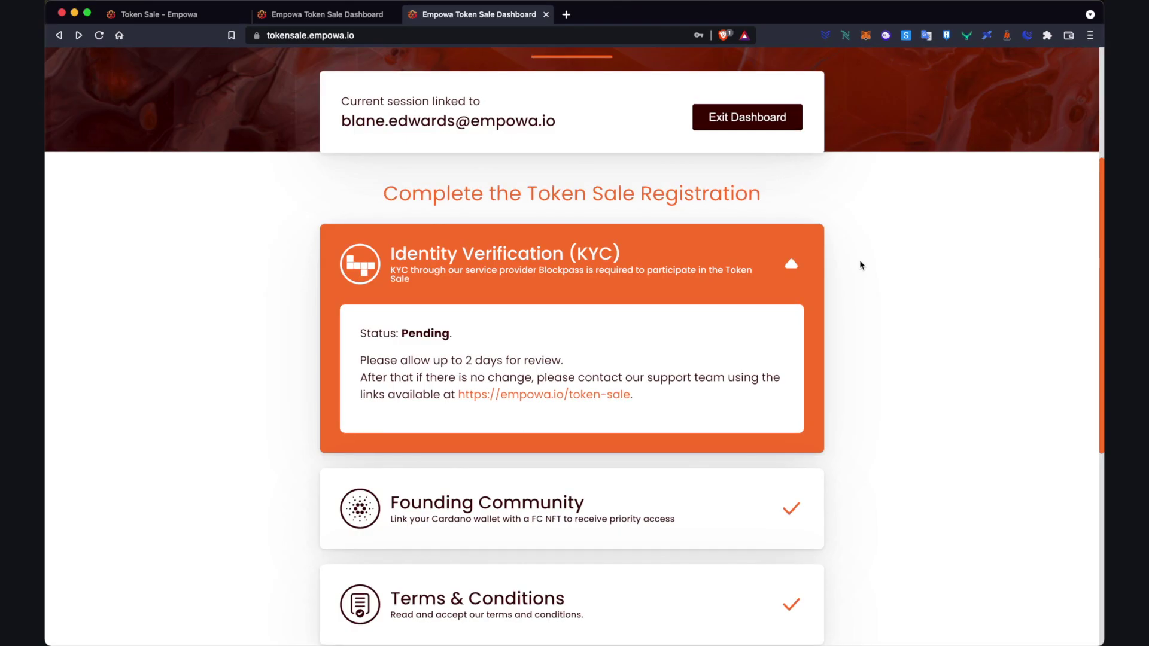
# Step: Check that KYC reads Pending, then collapse the Identity Verification (KYC) panel
pyautogui.scroll(3, 859, 259)
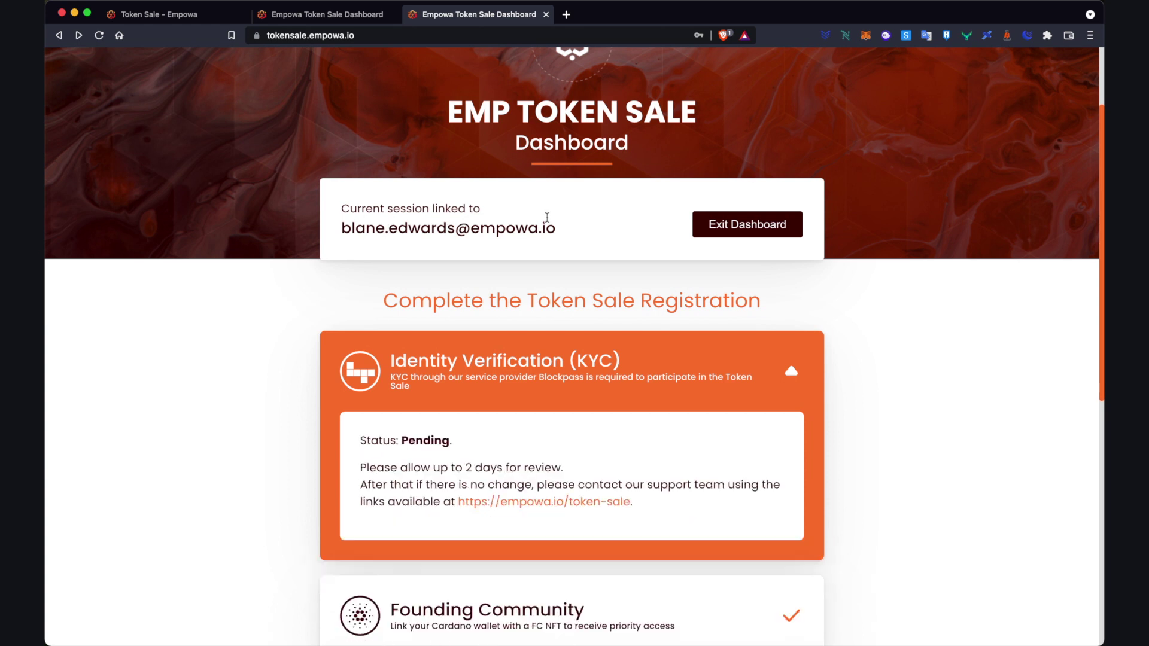
pyautogui.scroll(-1, 547, 217)
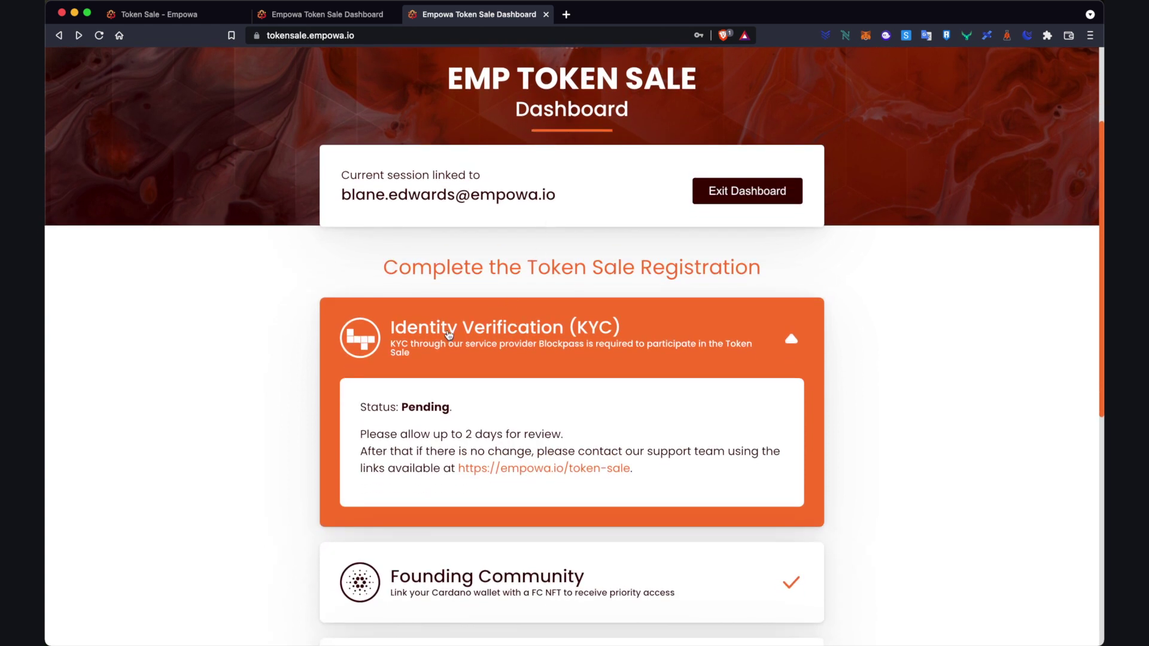
pyautogui.scroll(-2, 491, 335)
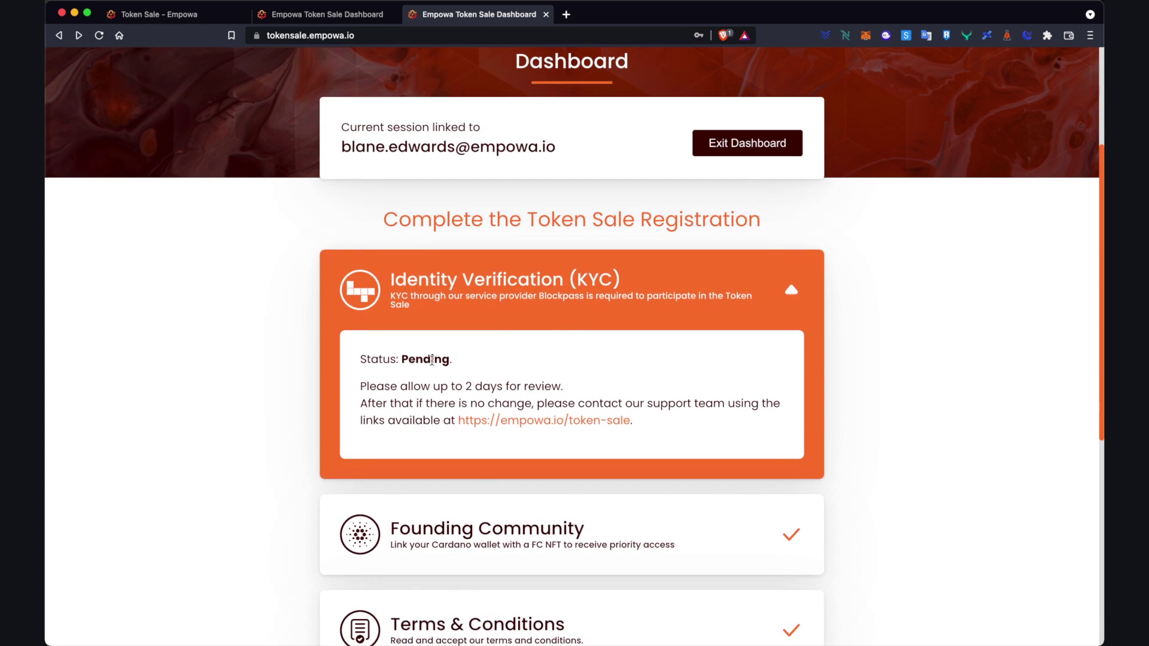
pyautogui.scroll(-1, 378, 356)
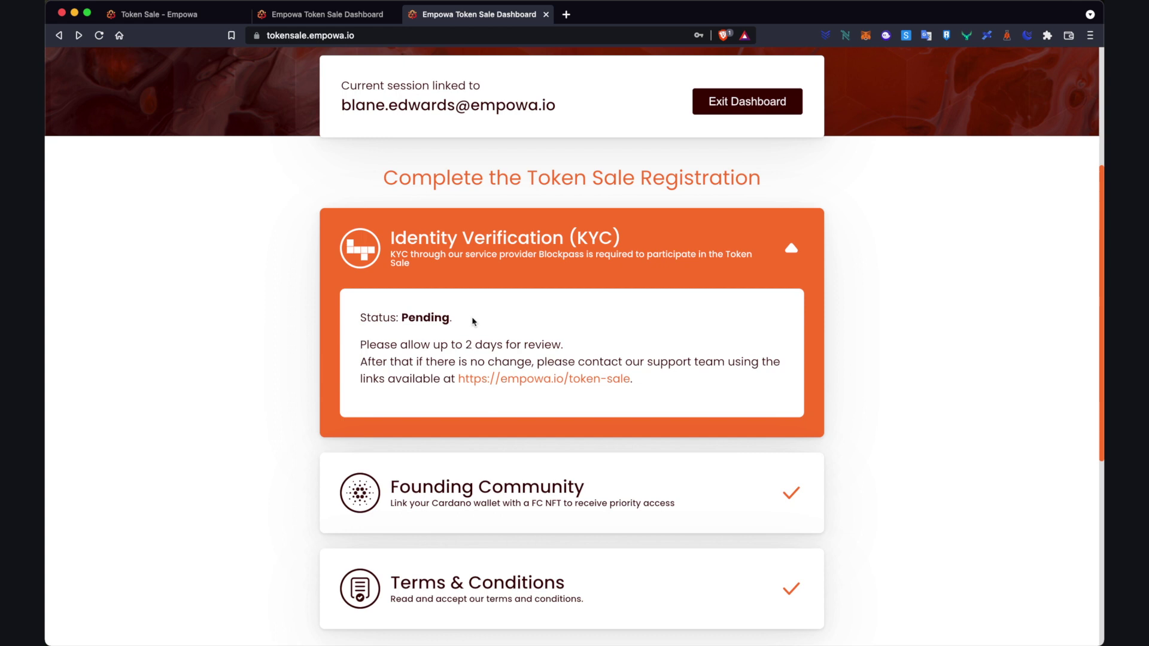
pyautogui.click(783, 247)
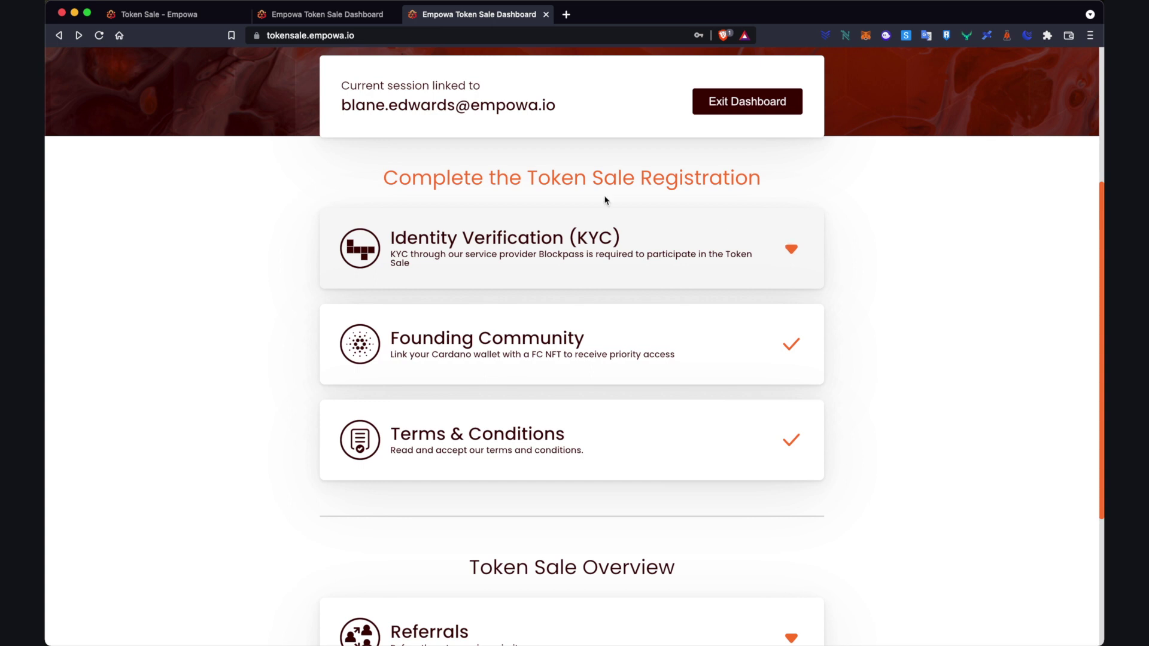
# Step: Open Submit a Support Ticket from the Token Sale page's Community section, then return to the dashboard
pyautogui.click(164, 20)
pyautogui.scroll(-3, 307, 251)
pyautogui.scroll(-15, 308, 251)
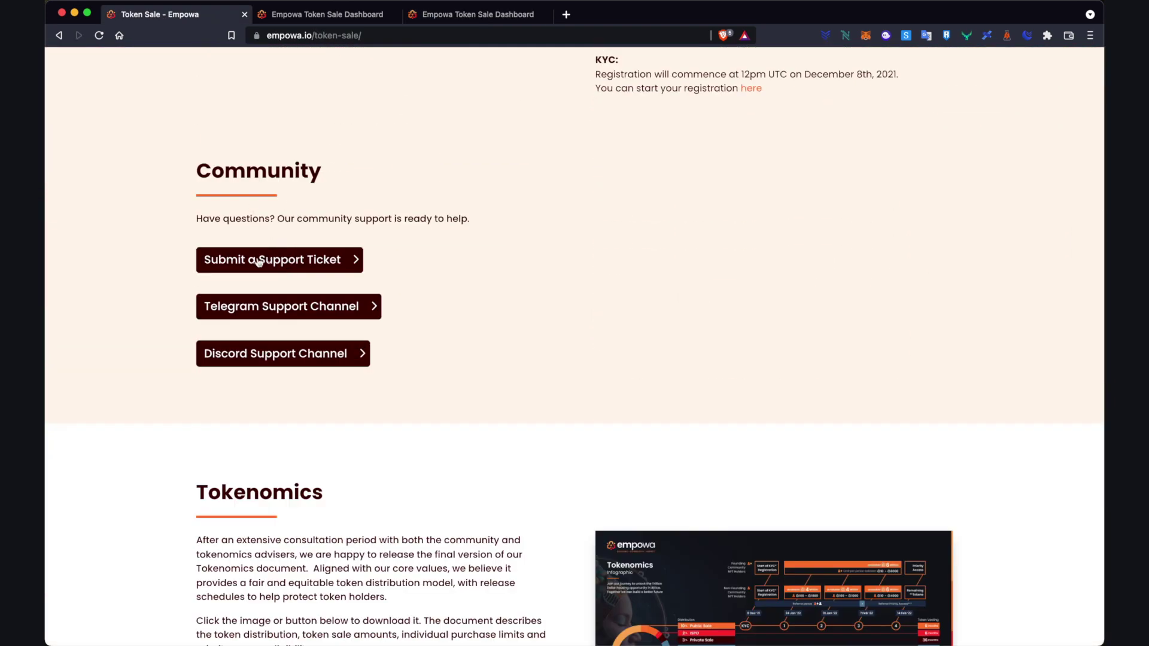
pyautogui.click(316, 260)
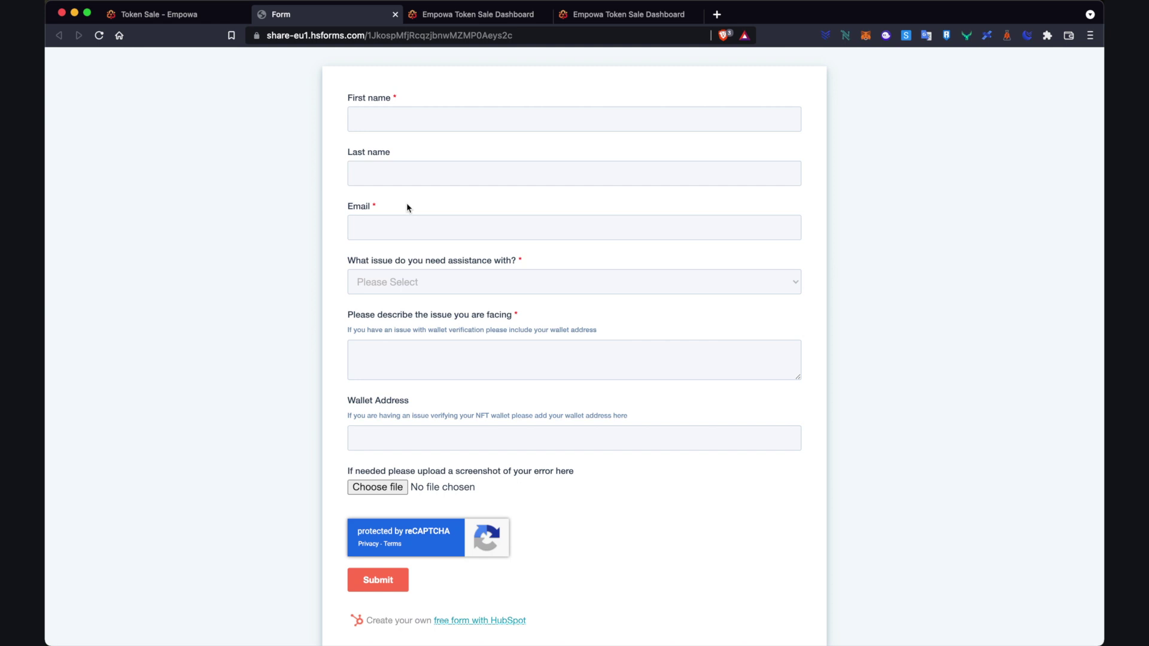
pyautogui.click(473, 16)
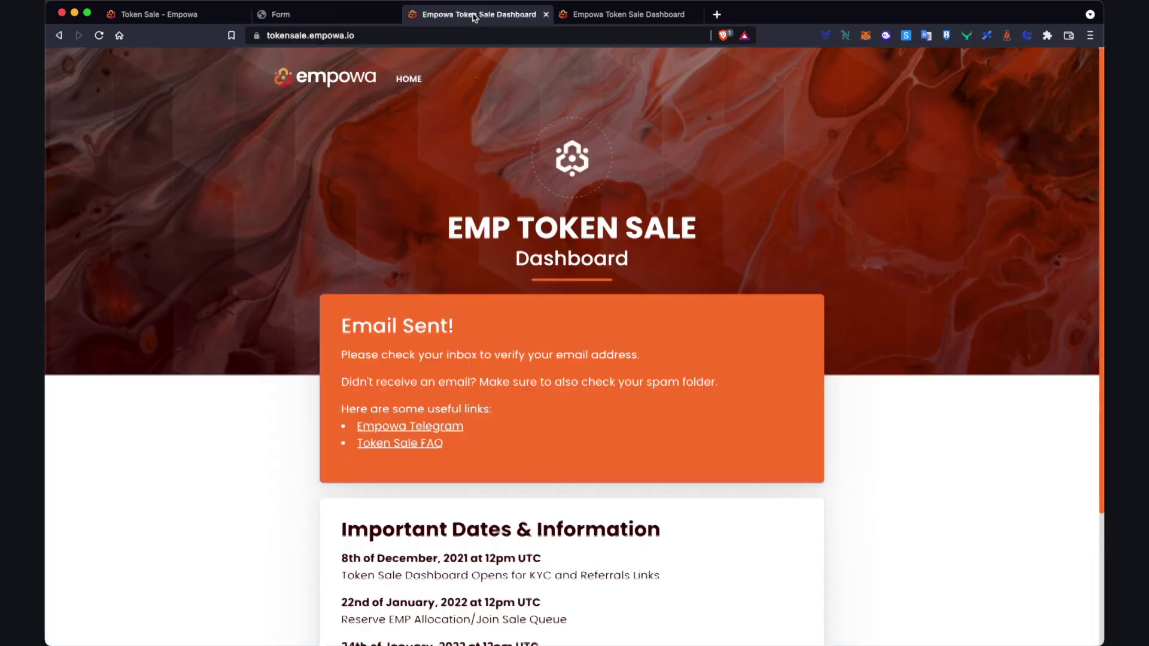